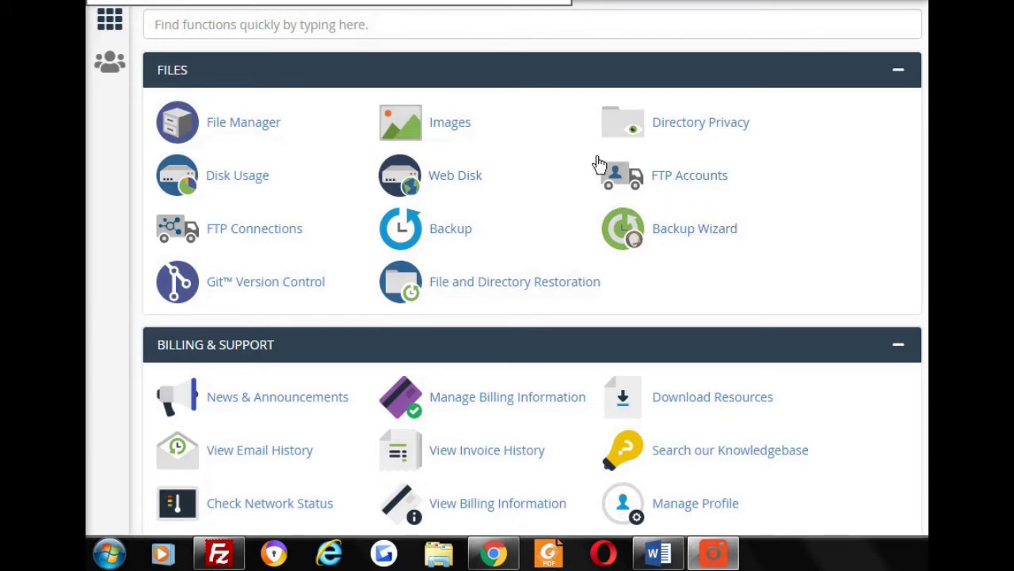
Start a new FTP account with the login demo and copy a generated password for it
click(664, 184)
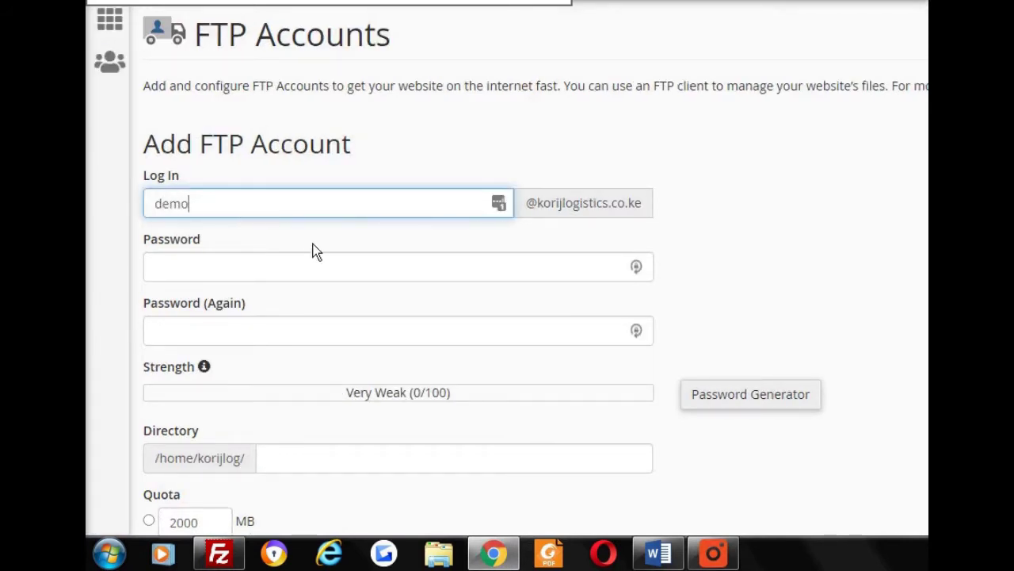
click(781, 400)
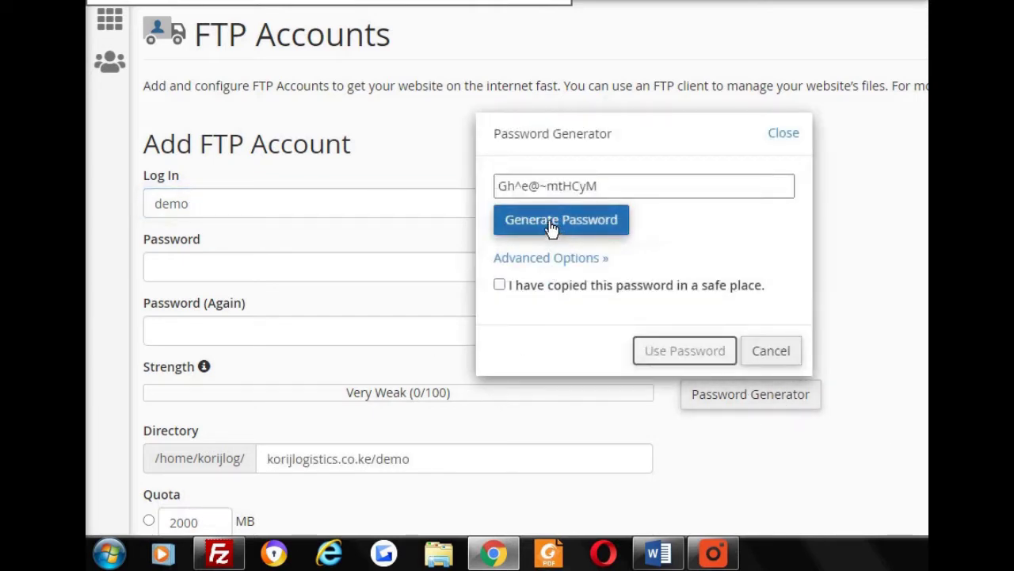
click(586, 184)
key(ctrl+a)
key(ctrl+c)
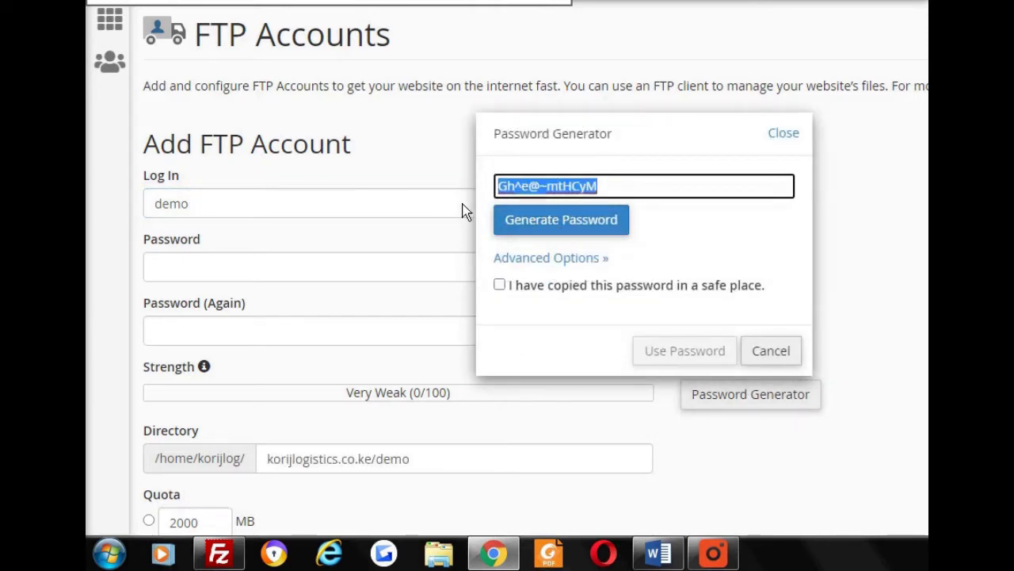
Confirm that the generated password has been copied and paste it into the blank Word document for safekeeping
click(523, 294)
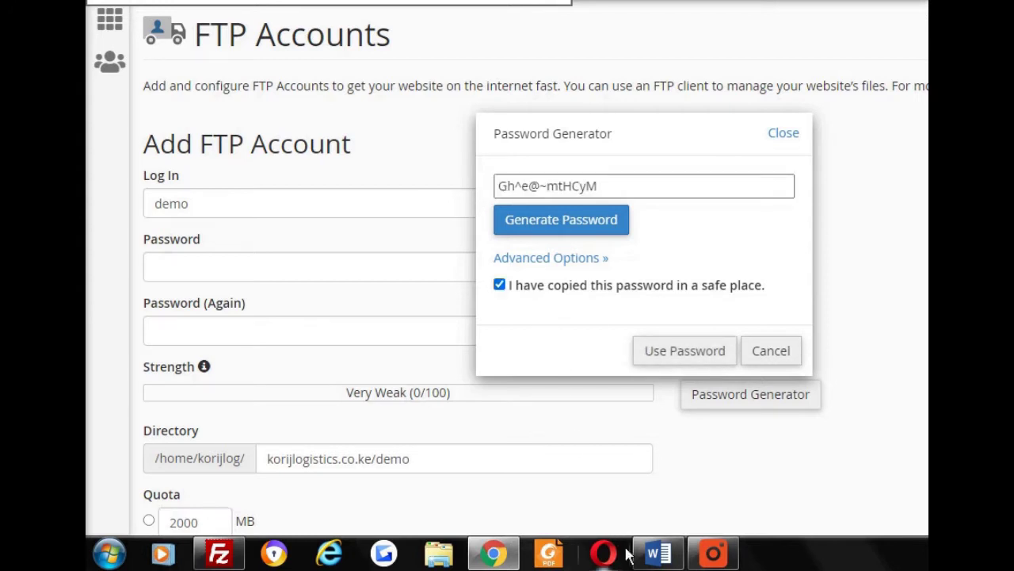
click(658, 552)
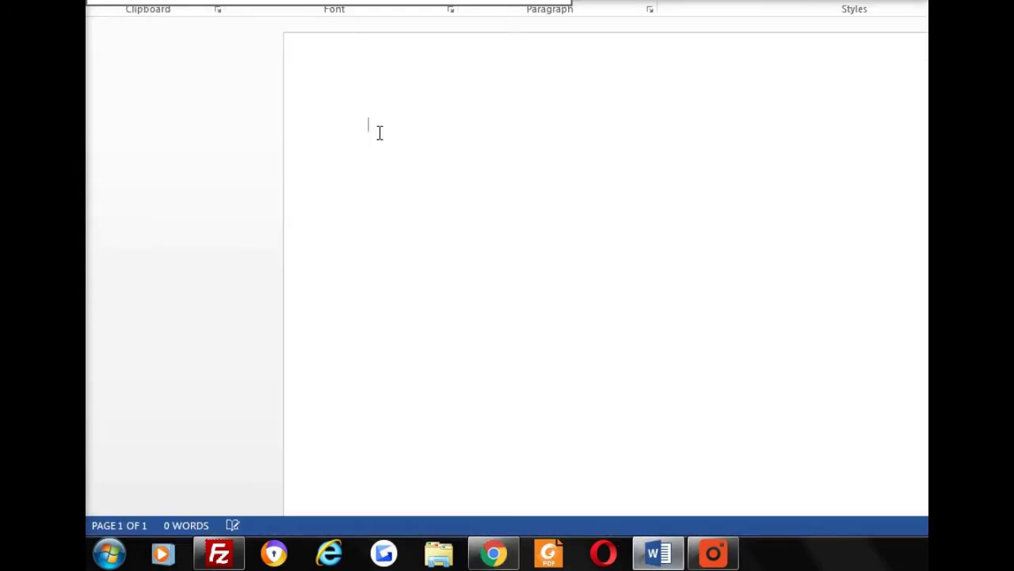
key(ctrl+v)
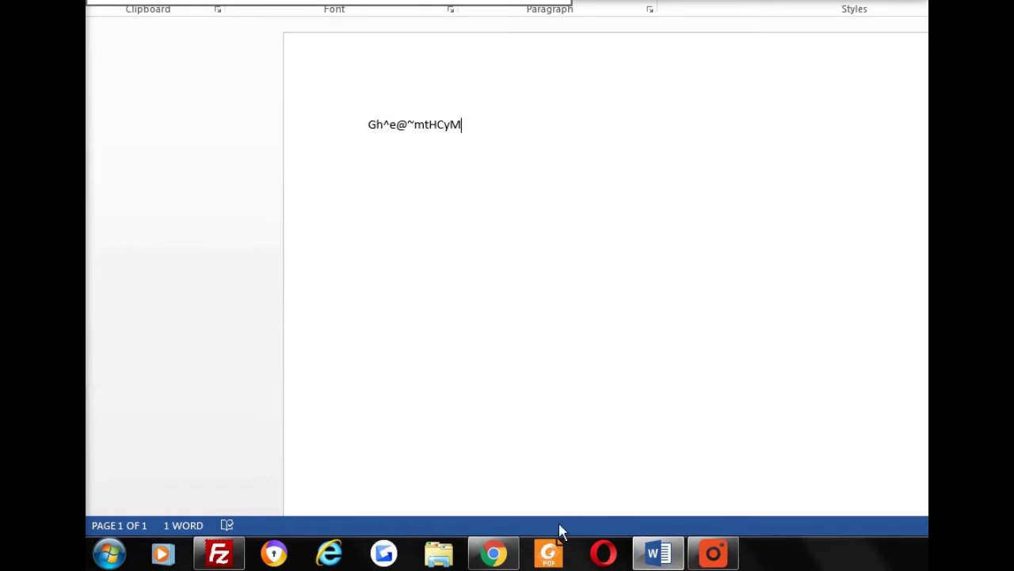
click(495, 553)
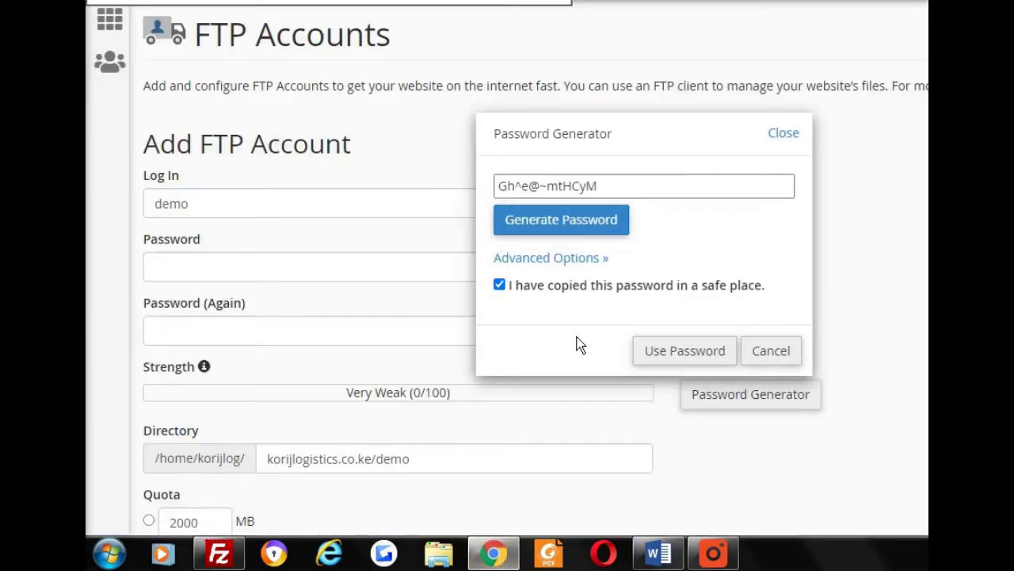
Fill both password fields with the generated password and create the demo FTP account with unlimited quota
click(672, 358)
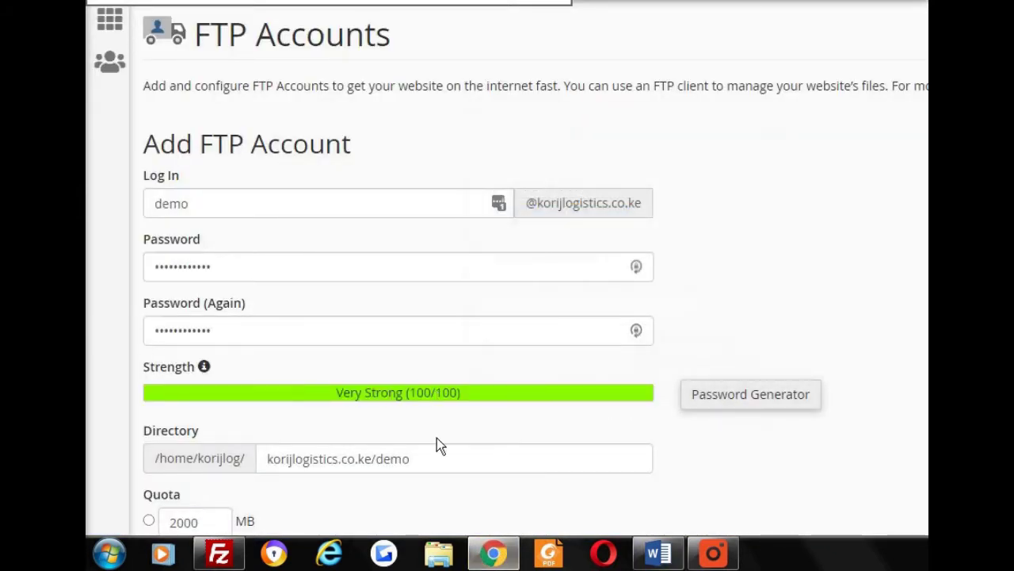
scroll(440, 445, down, 3)
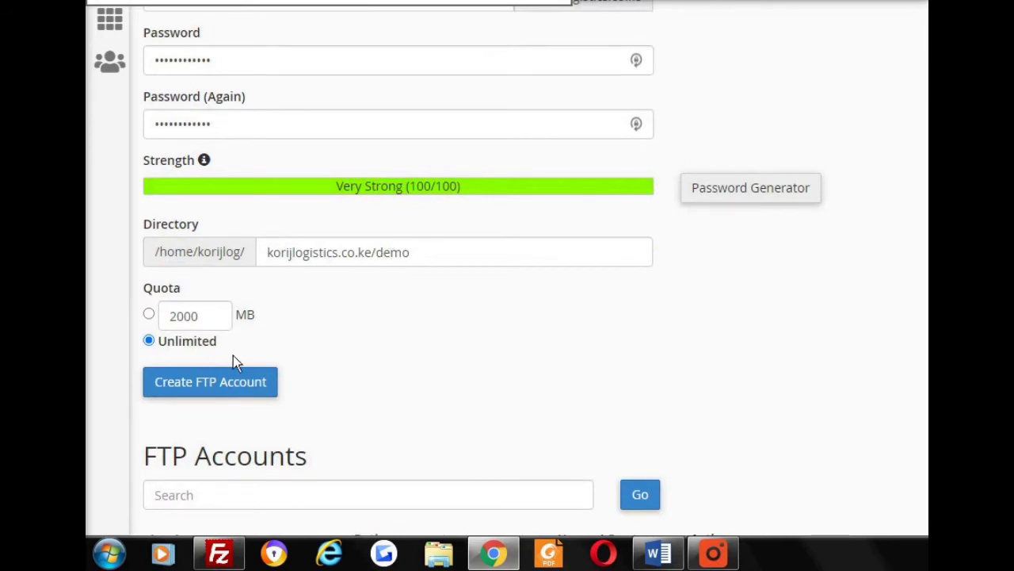
click(234, 384)
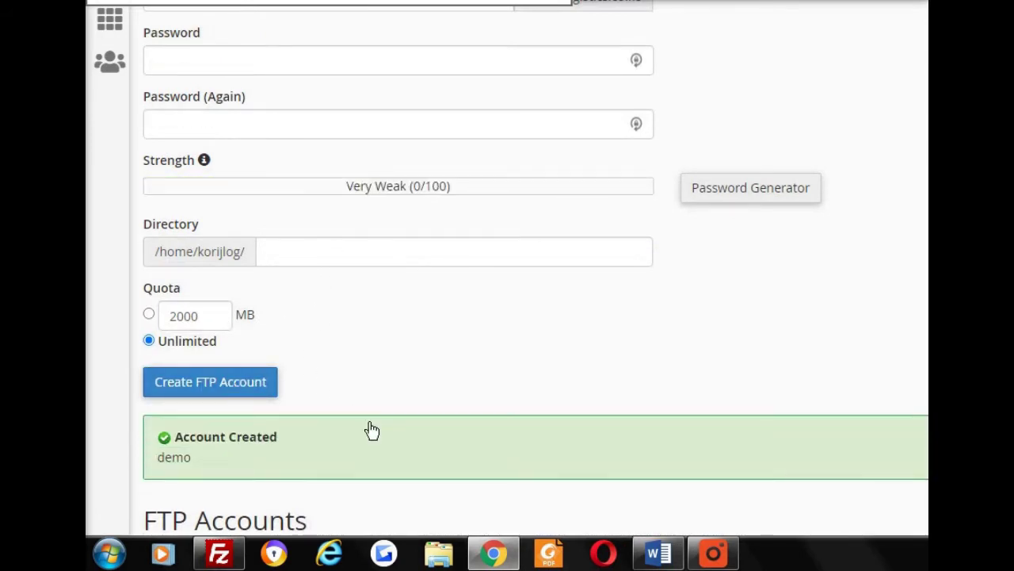
Open the FTP client configuration details of the new demo account in the FTP accounts list
scroll(372, 430, down, 3)
scroll(325, 335, down, 3)
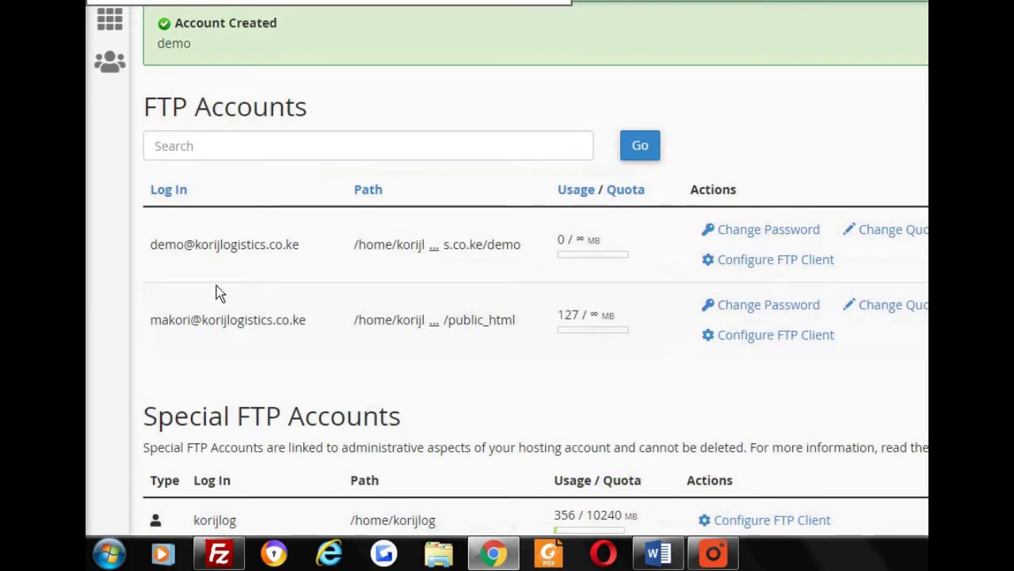
click(771, 265)
scroll(408, 432, down, 3)
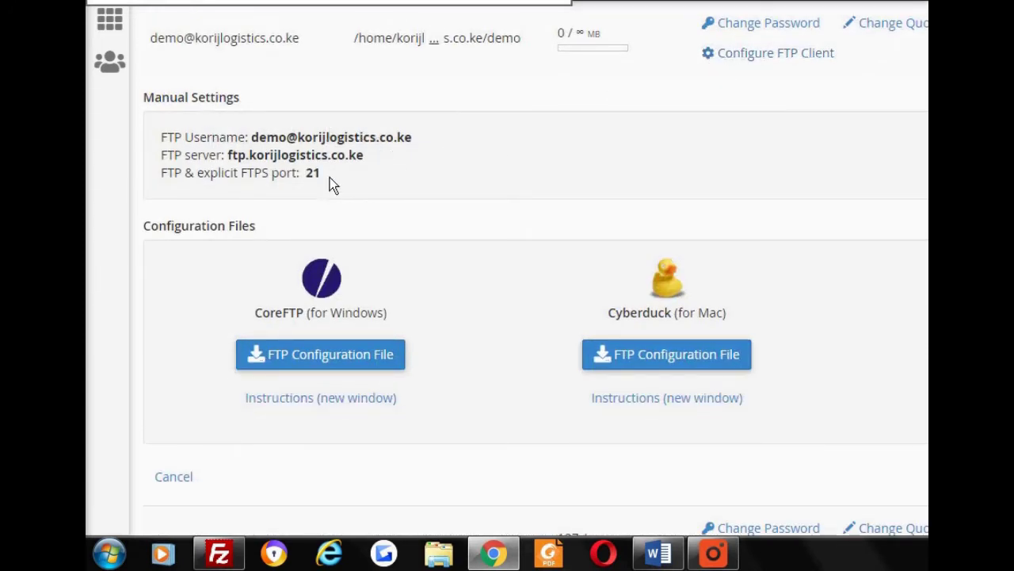
Copy the demo account's manual FTP settings (username, server and port) into the Word document below the password
drag(330, 179, 156, 150)
key(ctrl+c)
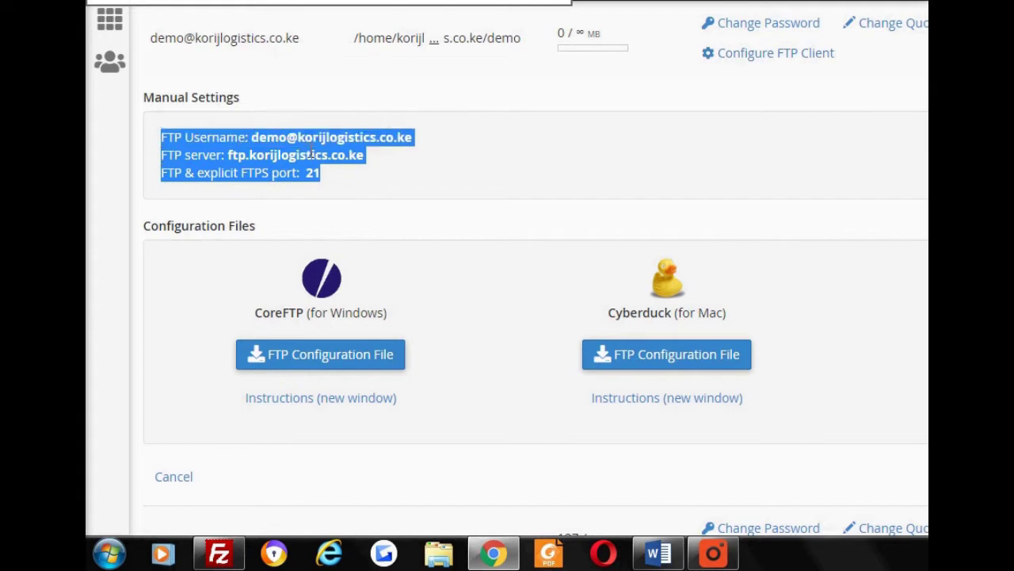
click(658, 553)
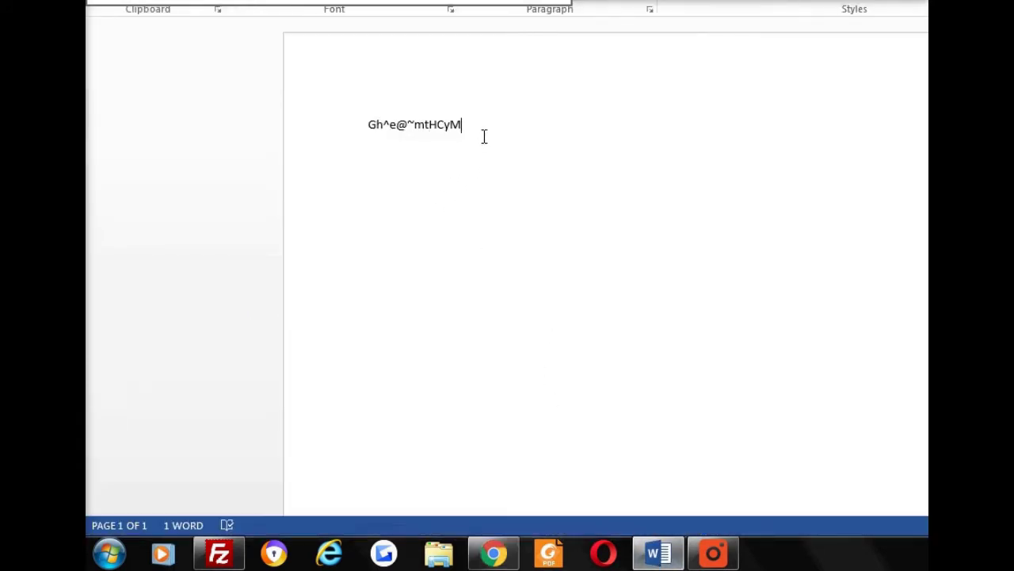
key(Return)
key(ctrl+v)
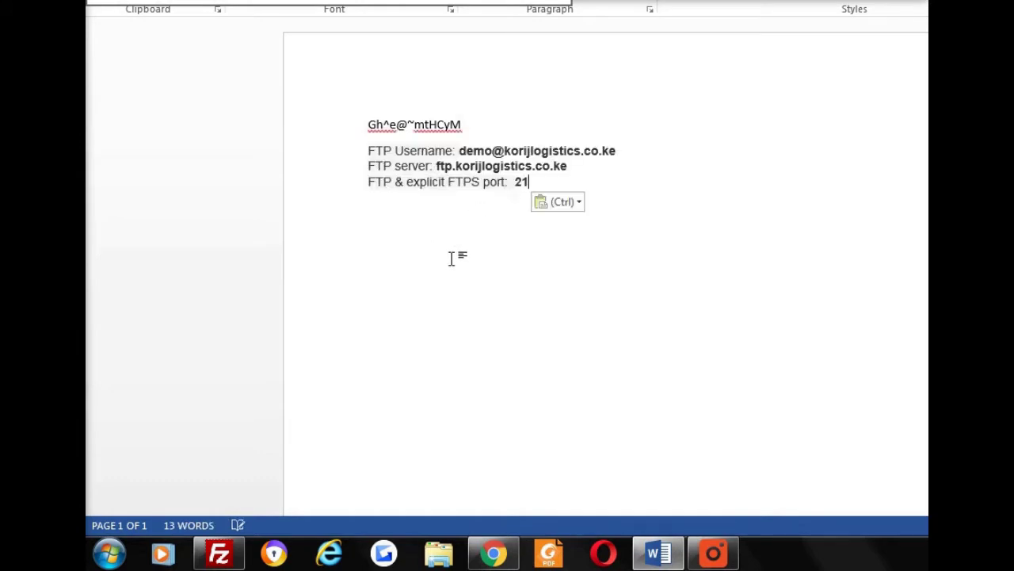
click(511, 554)
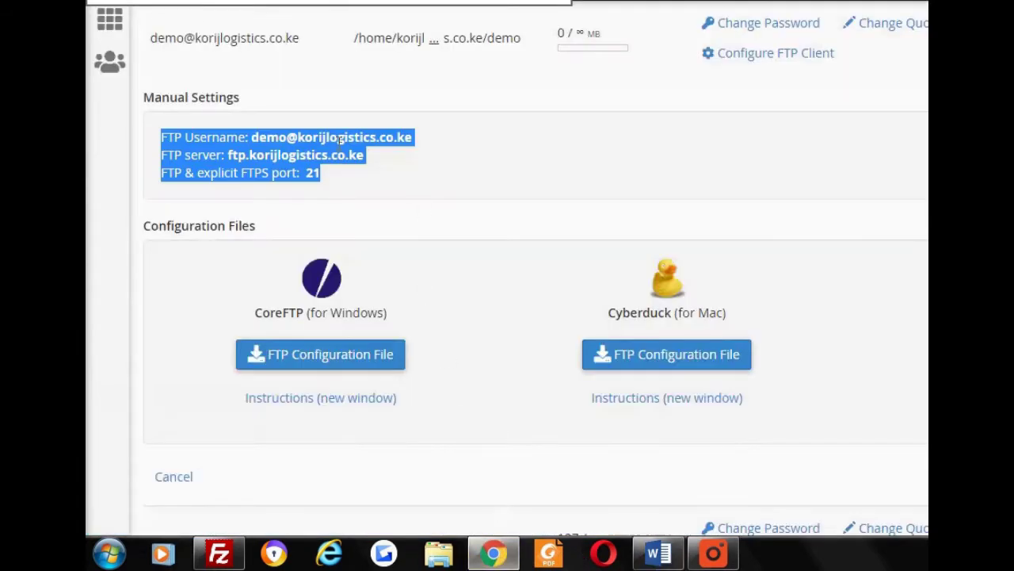
click(413, 169)
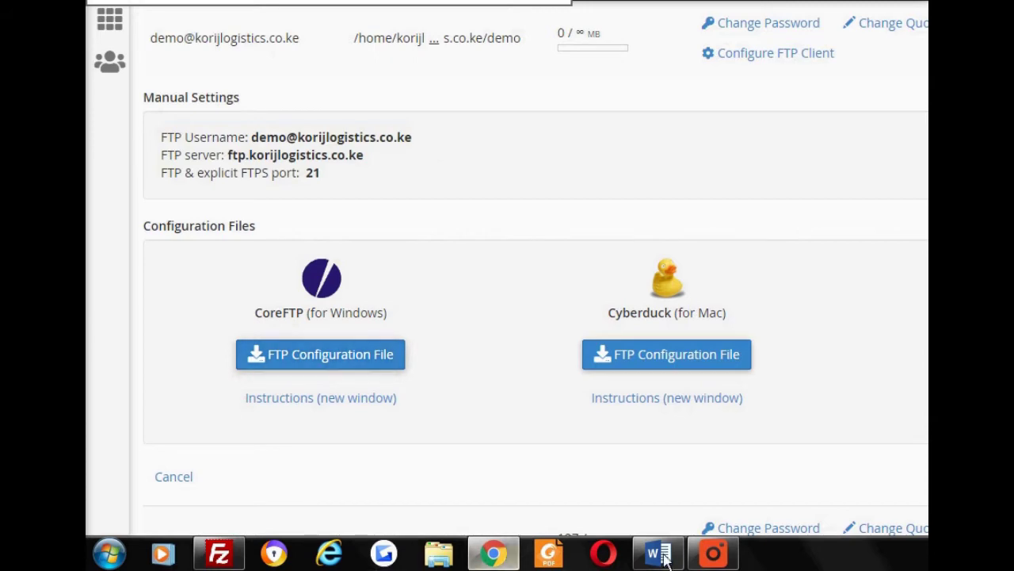
Switch to FileZilla and clear the existing Username and Host entries used for quick connection
click(221, 556)
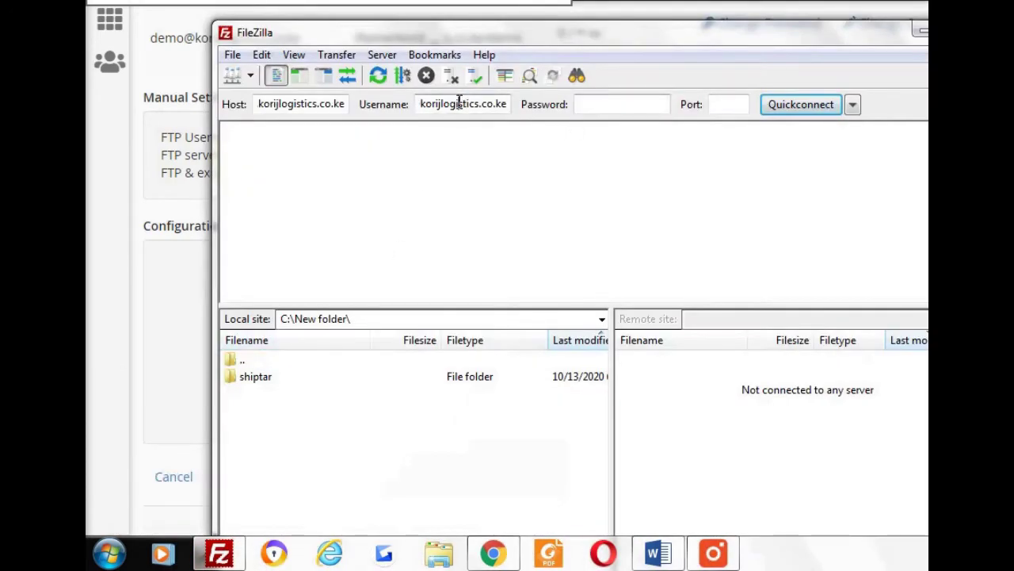
double_click(458, 103)
key(BackSpace)
double_click(302, 104)
key(BackSpace)
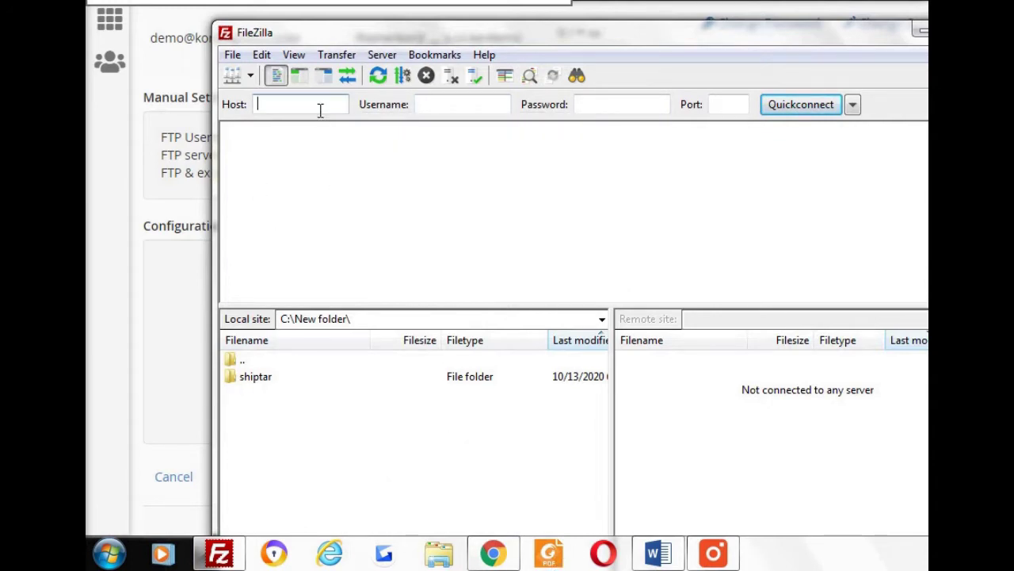
Copy the FTP server address ftp.korijlogistics.co.ke from the Word document into FileZilla's Host field
click(658, 553)
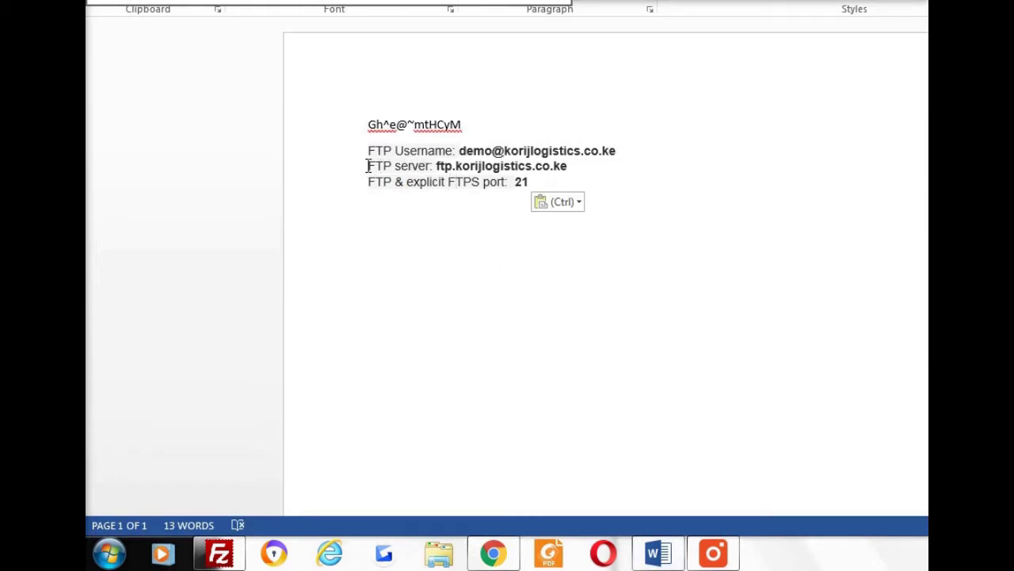
drag(367, 165, 417, 176)
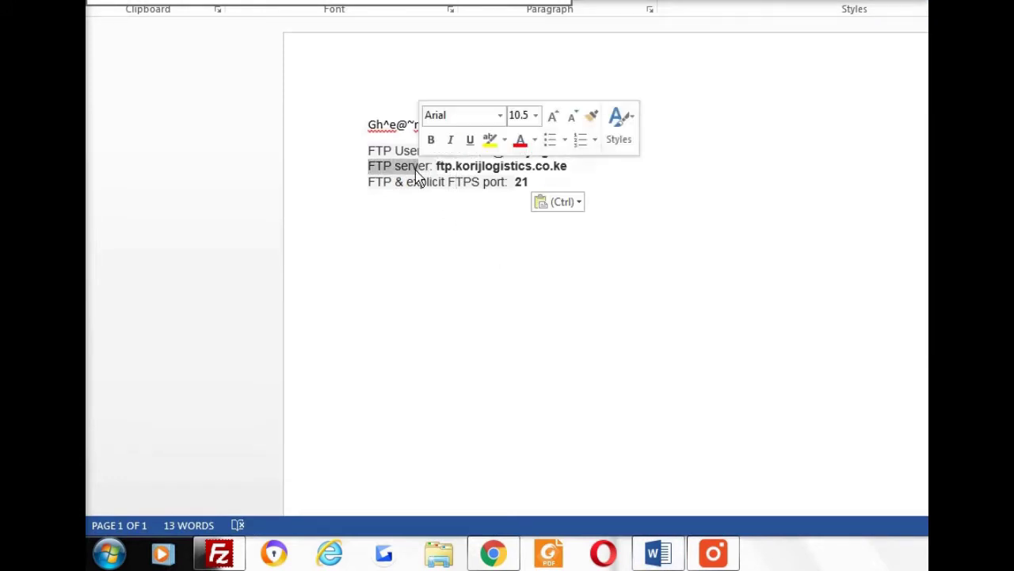
double_click(412, 169)
click(541, 169)
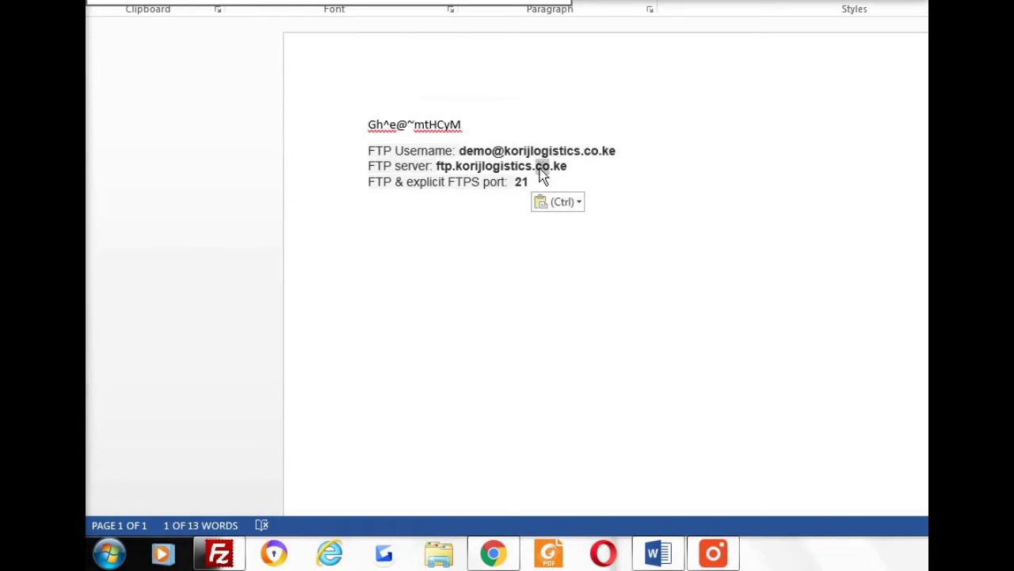
drag(567, 170, 439, 170)
key(ctrl+c)
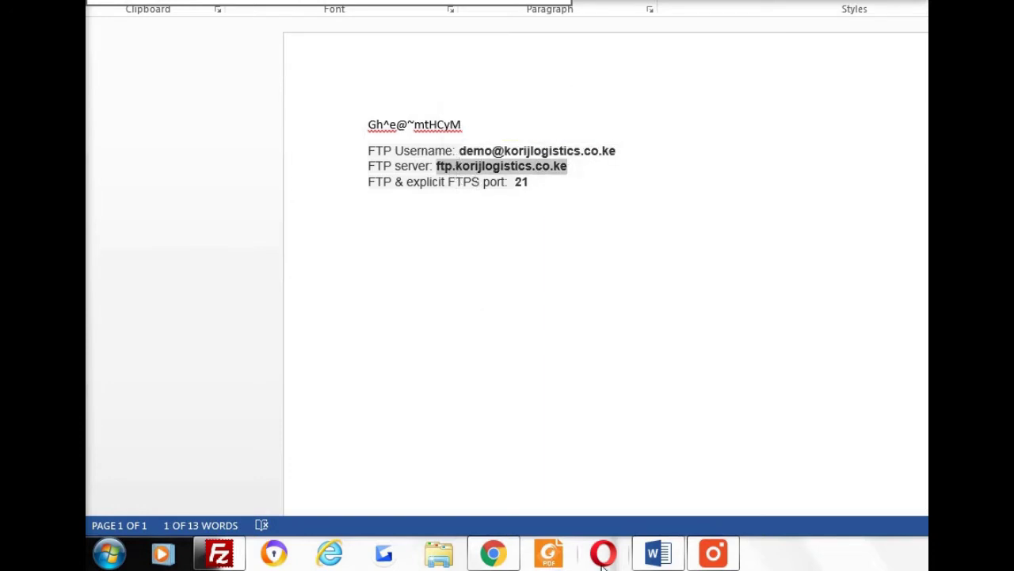
click(494, 553)
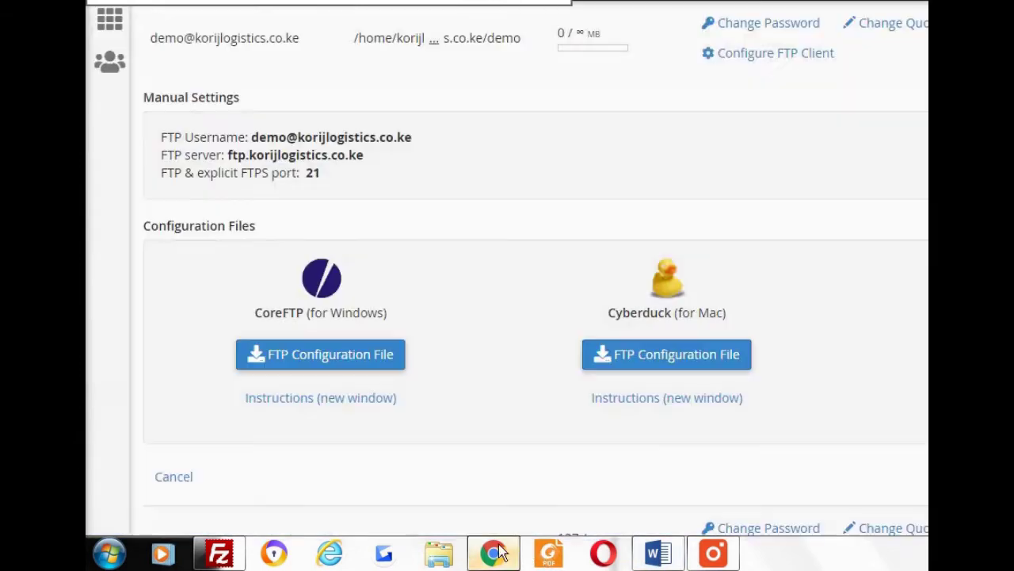
click(219, 553)
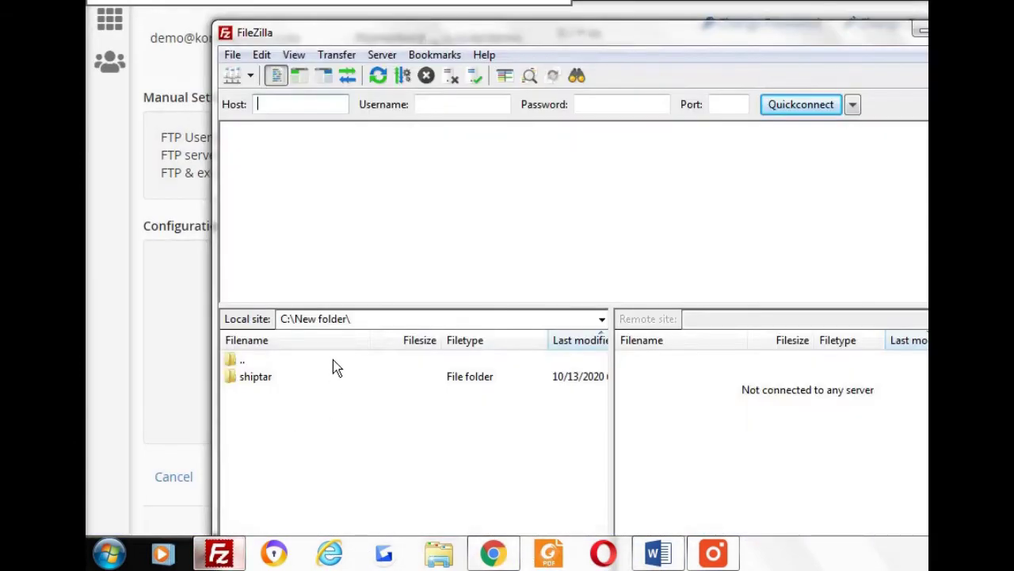
key(ctrl+v)
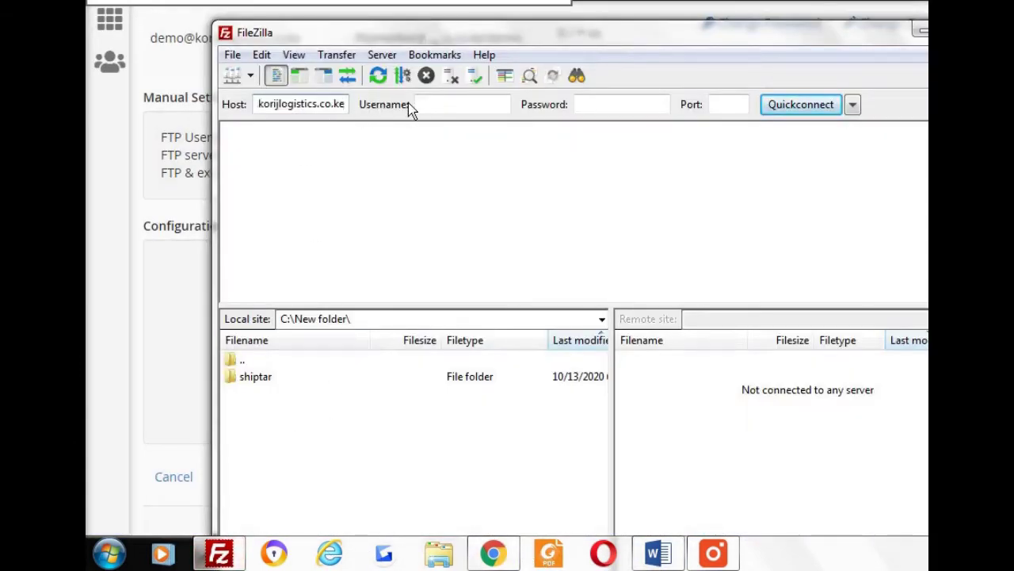
Copy the demo account's FTP username from the Word document into FileZilla's Username field
click(659, 553)
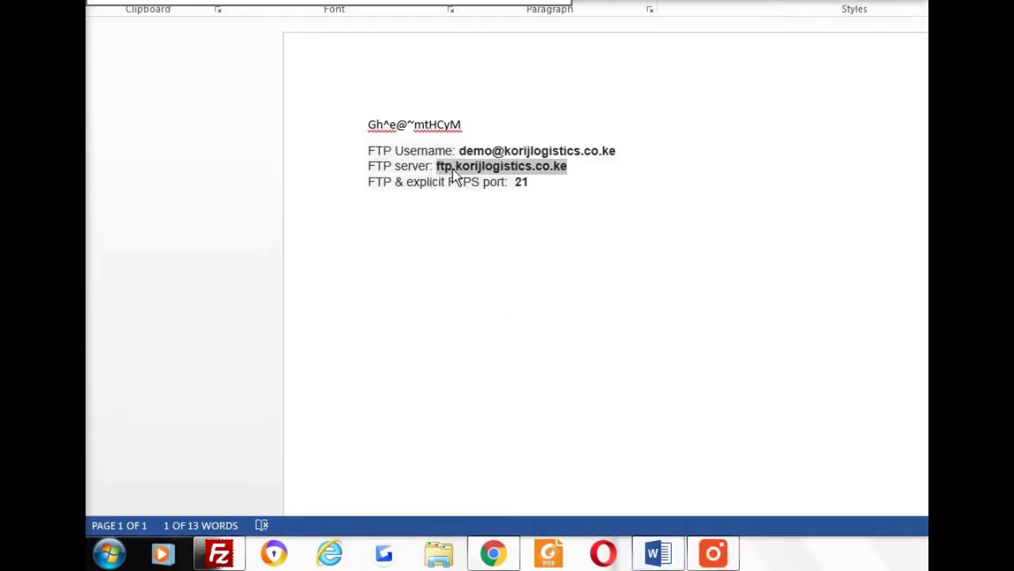
drag(460, 151, 618, 152)
key(ctrl+c)
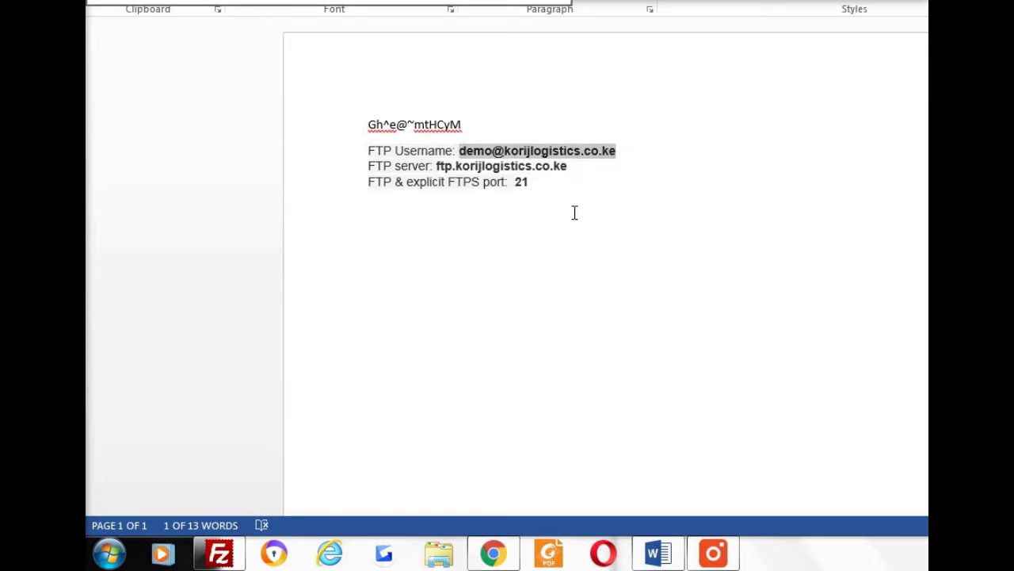
click(493, 554)
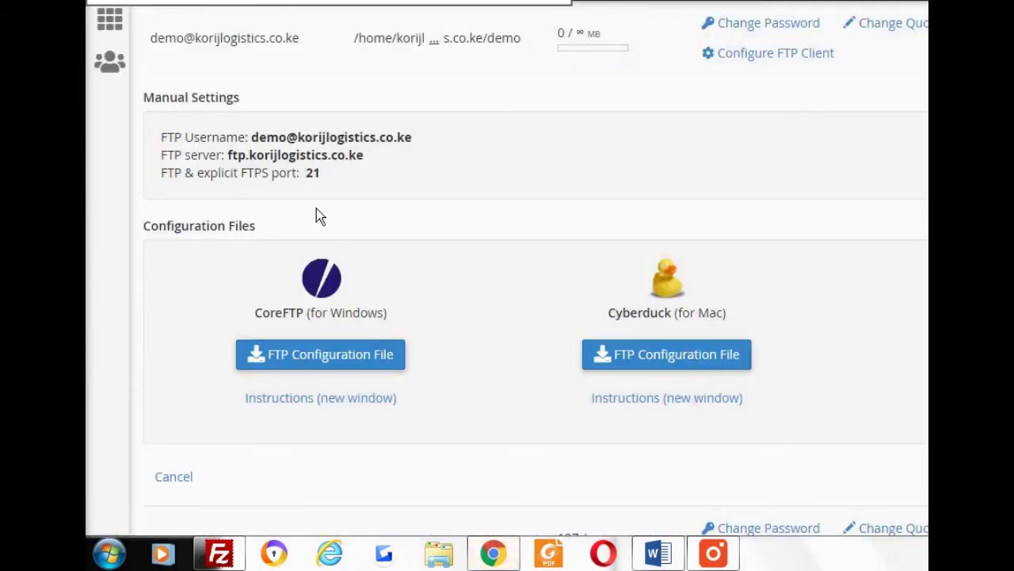
click(219, 553)
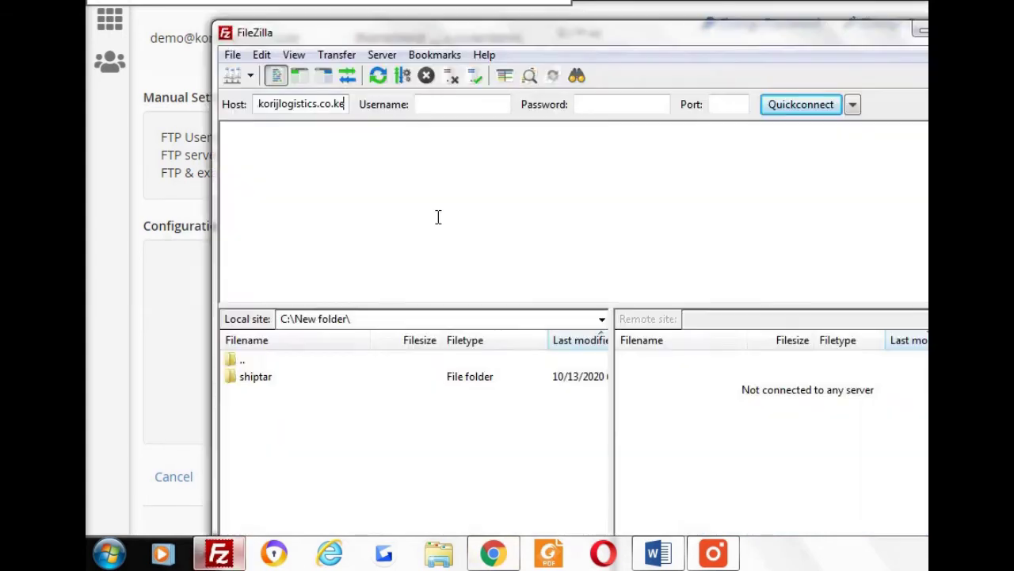
click(451, 107)
key(ctrl+v)
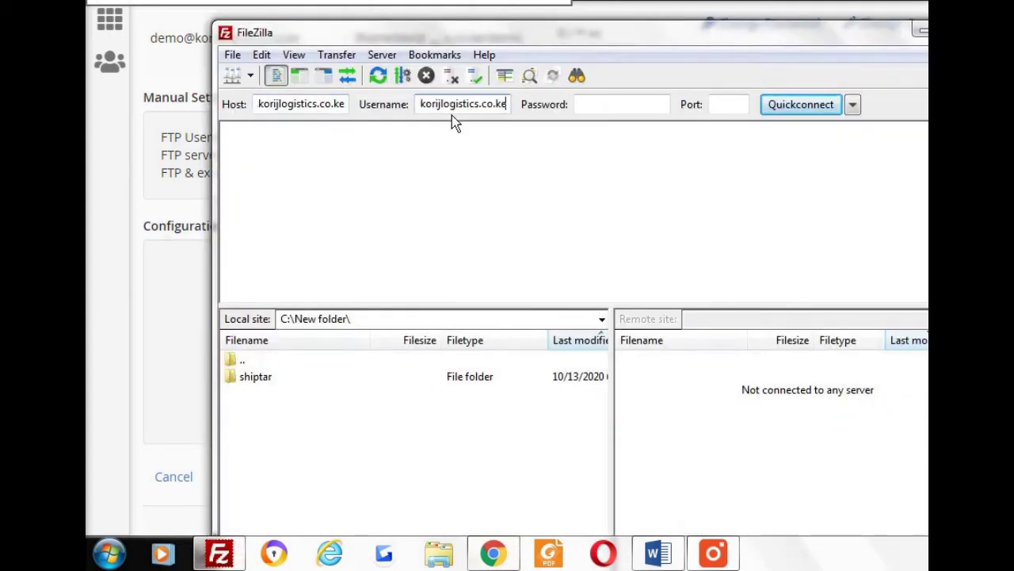
Copy the demo account's password from the Word document into FileZilla's Password field
click(587, 105)
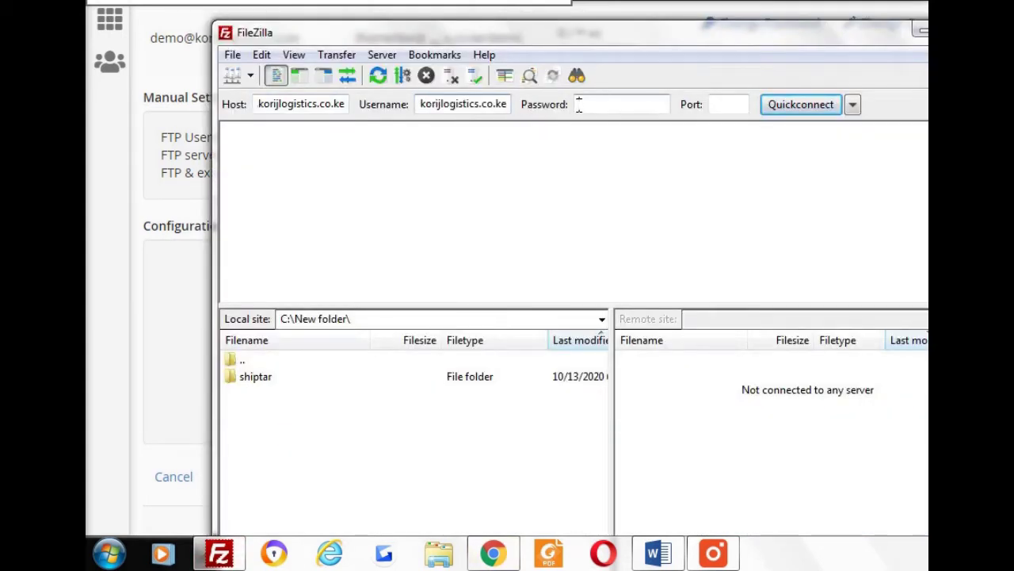
click(657, 553)
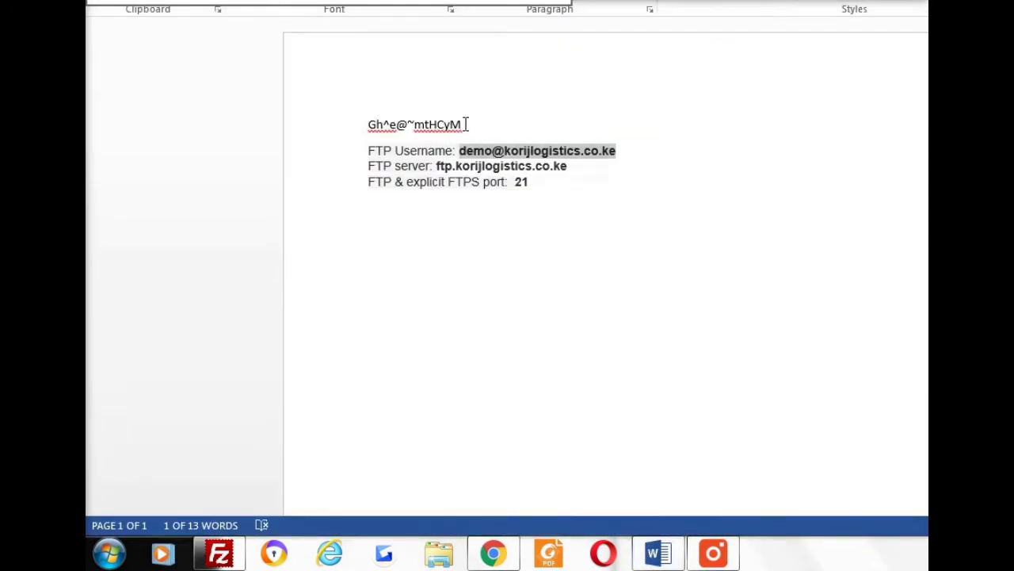
drag(462, 125, 367, 124)
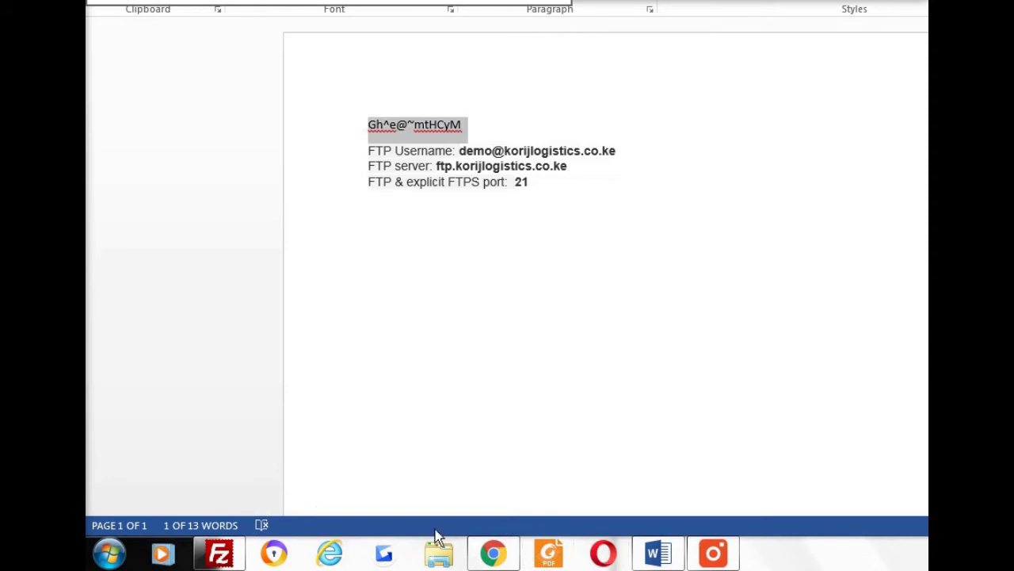
click(230, 552)
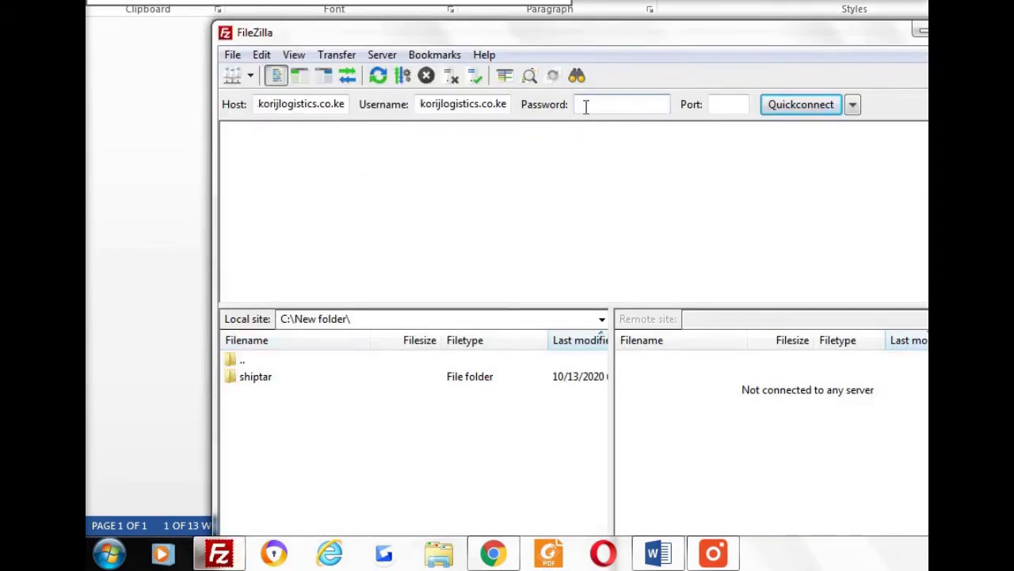
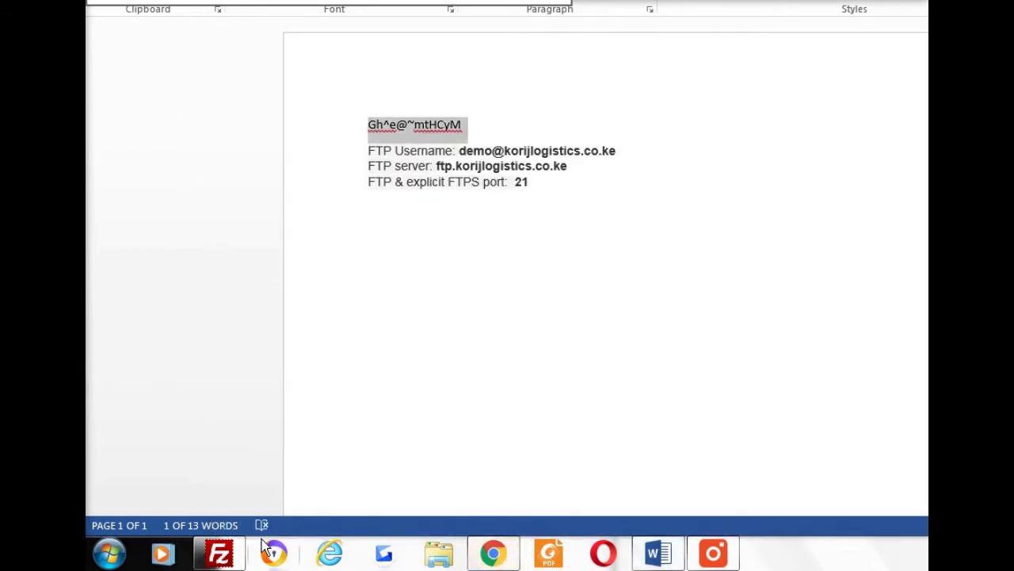
Return to FileZilla, set the port to 21 and connect to the FTP server
click(219, 552)
click(718, 107)
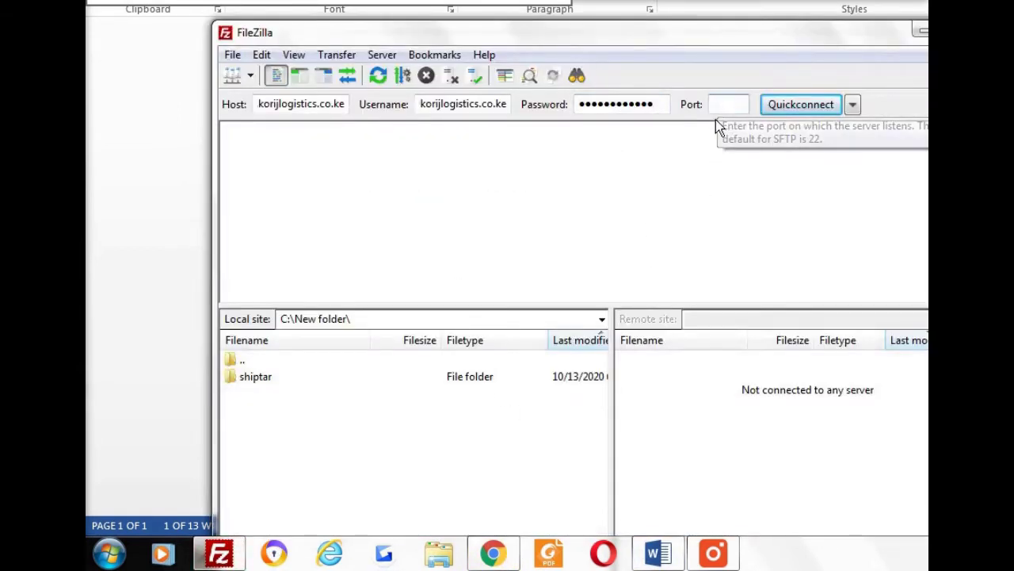
text(21)
click(797, 104)
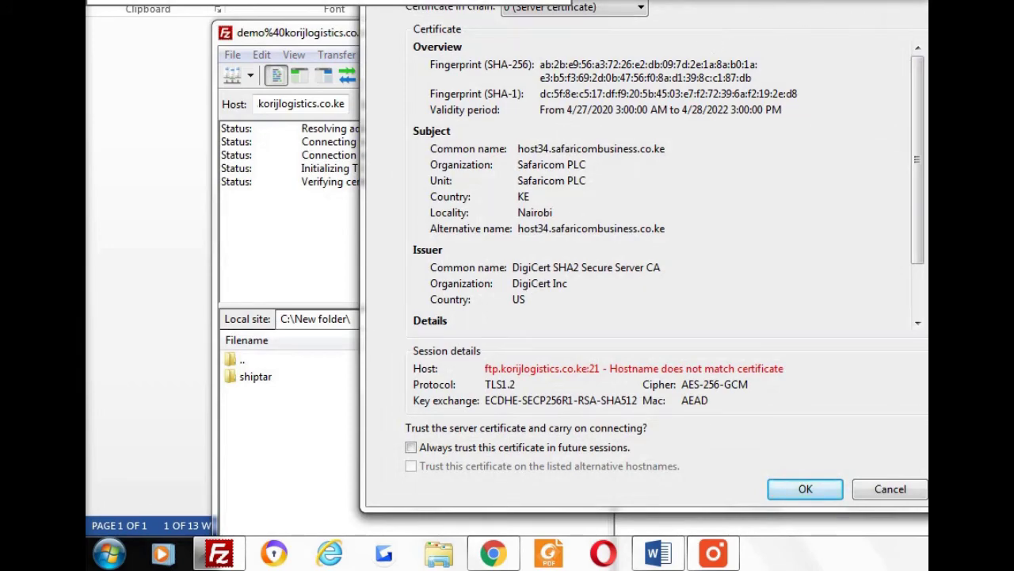
View the root certificate in the certificate chain, choose to always trust the certificate in future sessions, and accept it
drag(801, 1, 650, 28)
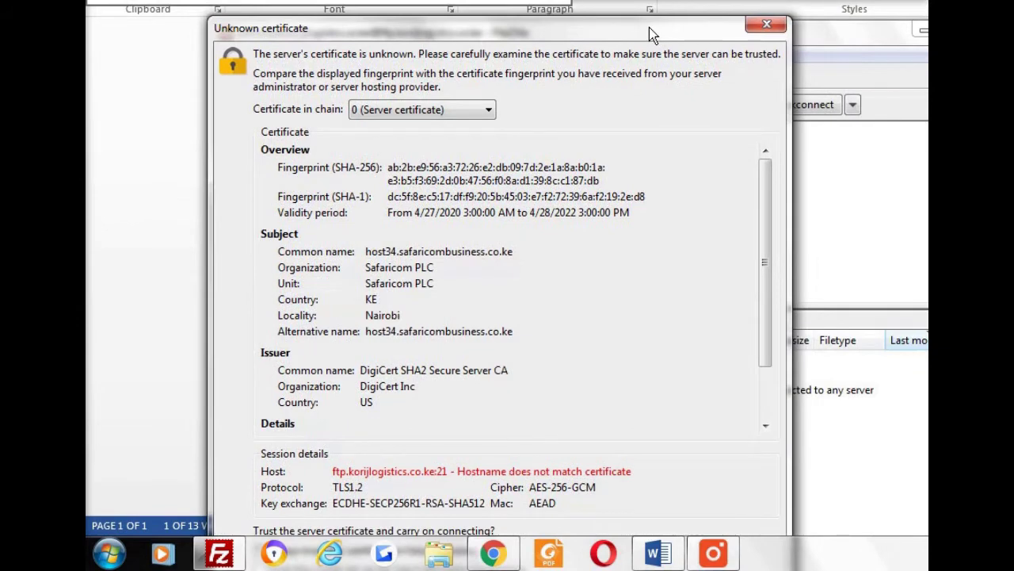
click(414, 111)
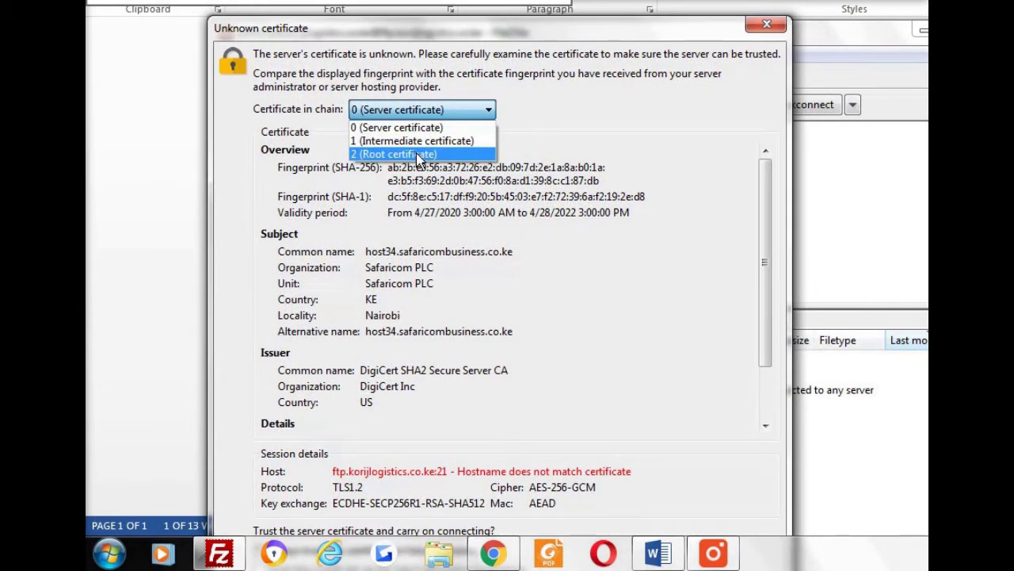
click(417, 155)
drag(550, 30, 587, 0)
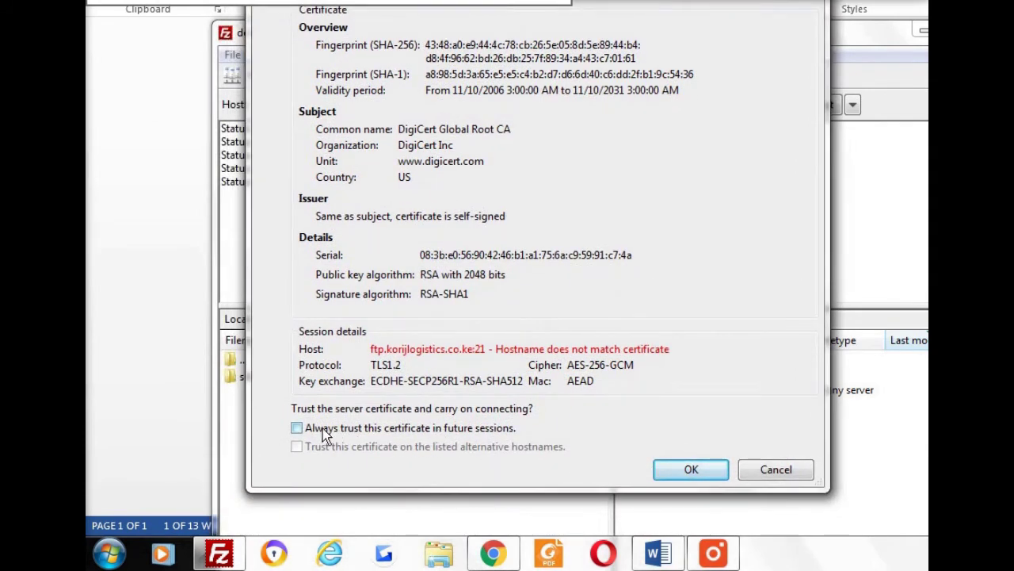
click(296, 429)
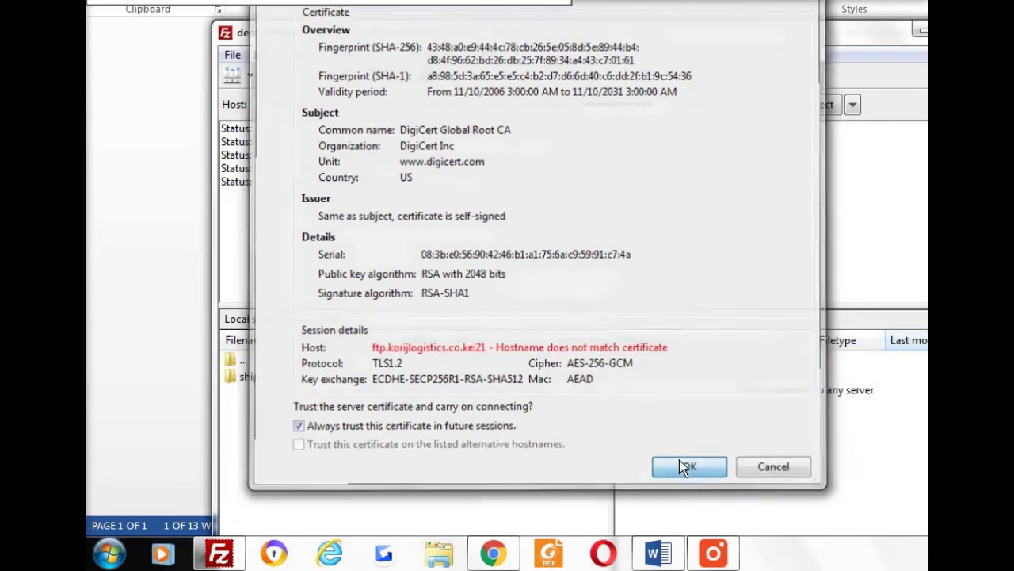
click(679, 462)
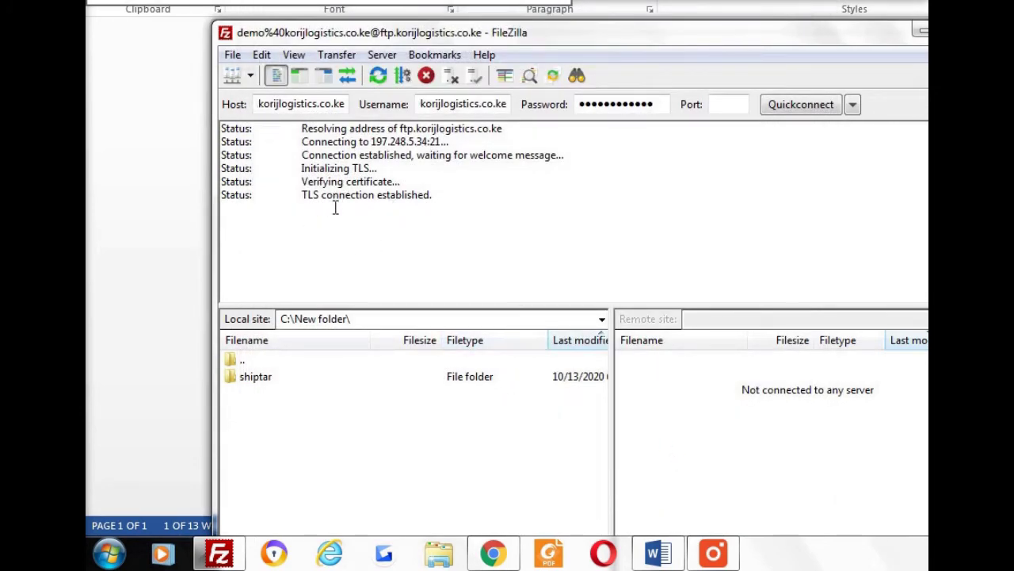
Reposition the FileZilla window to show both file panes and sort the remote files by filename
drag(570, 37, 440, 14)
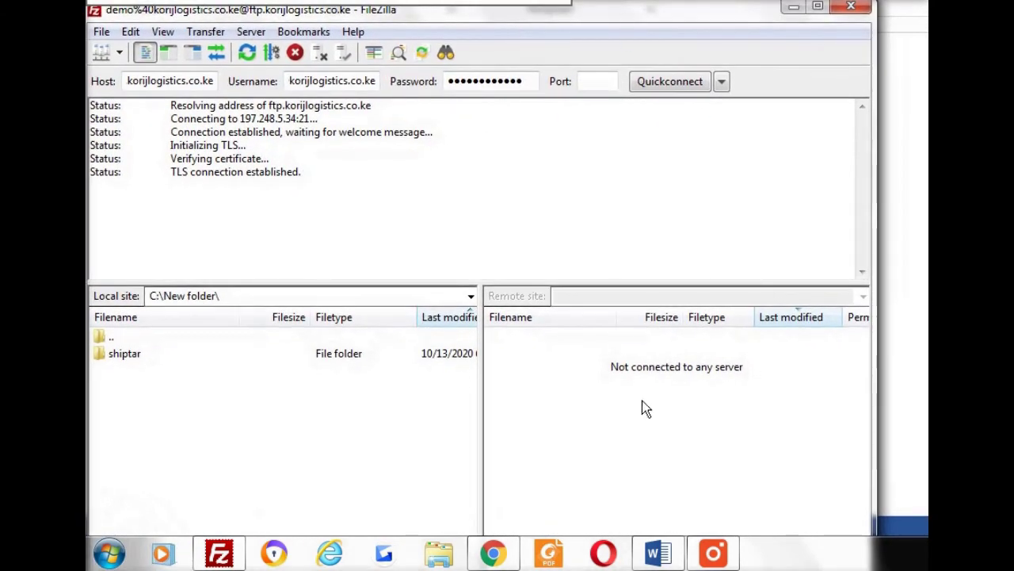
drag(619, 24, 643, 14)
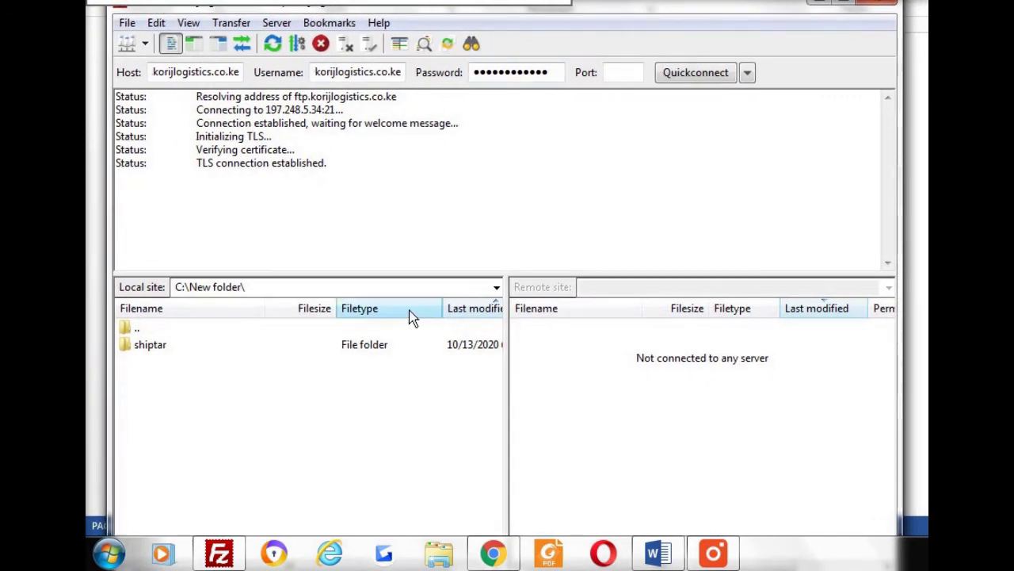
click(552, 312)
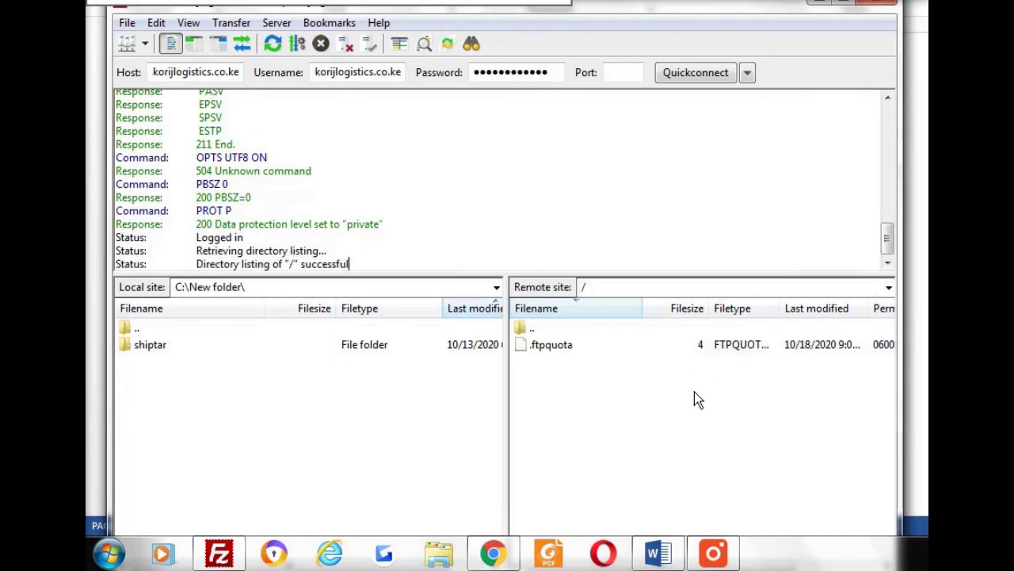
Open the remote site's parent directory entry and download the .ftpquota file into C:\New folder
double_click(577, 331)
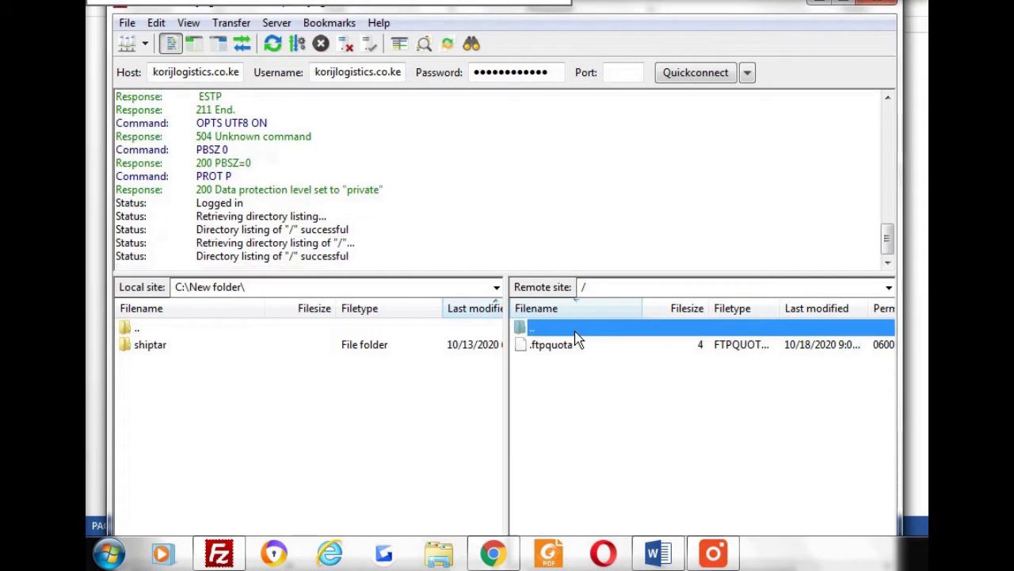
click(586, 349)
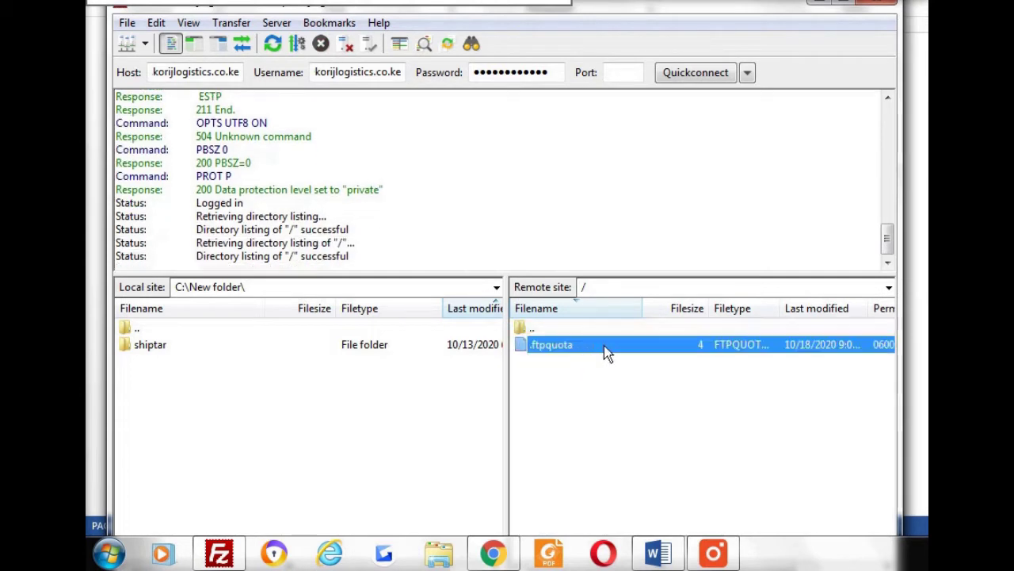
double_click(699, 347)
click(554, 329)
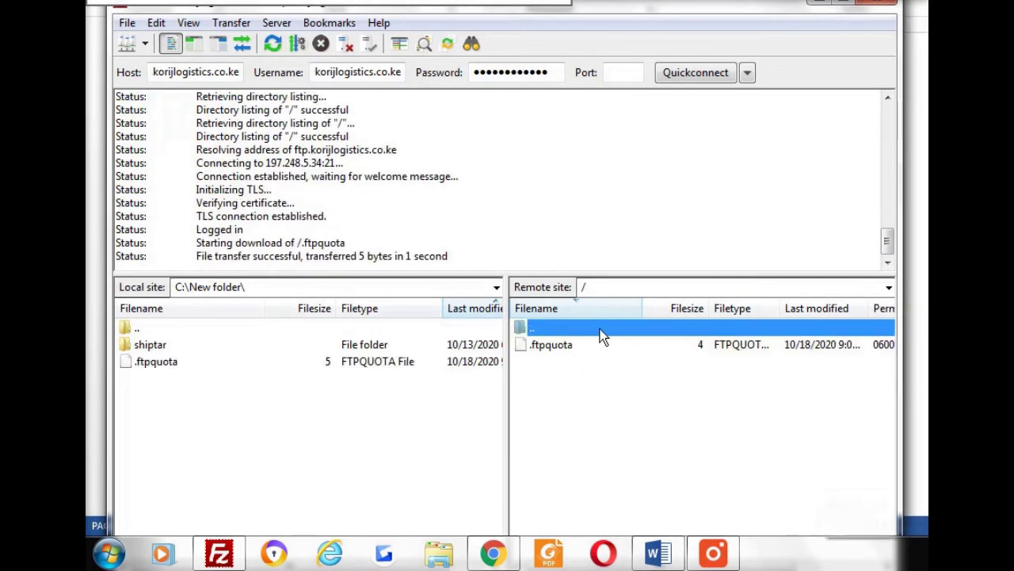
click(662, 351)
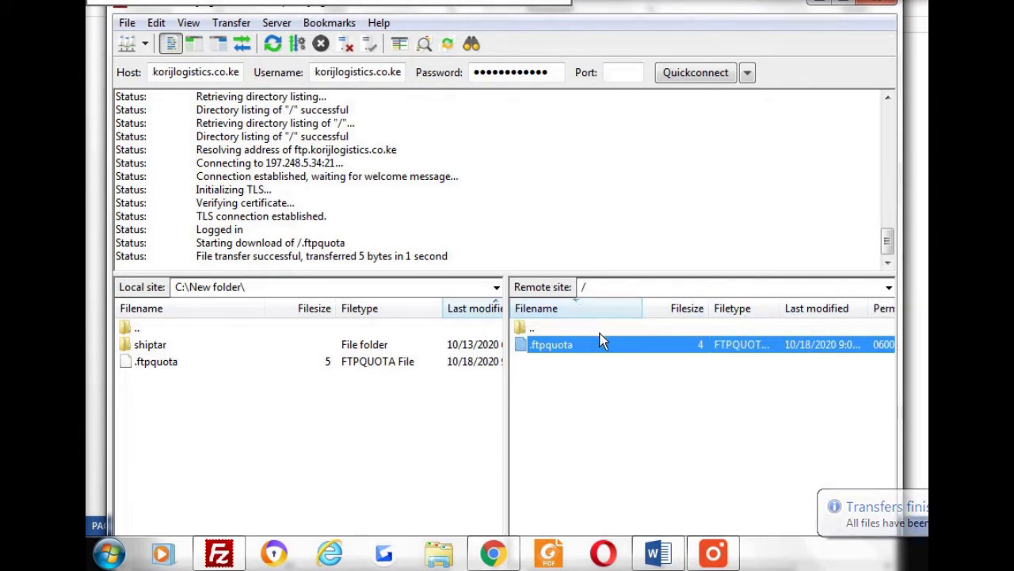
Switch to cPanel in Chrome and review the Add FTP Account form, particularly its Directory setting
click(493, 553)
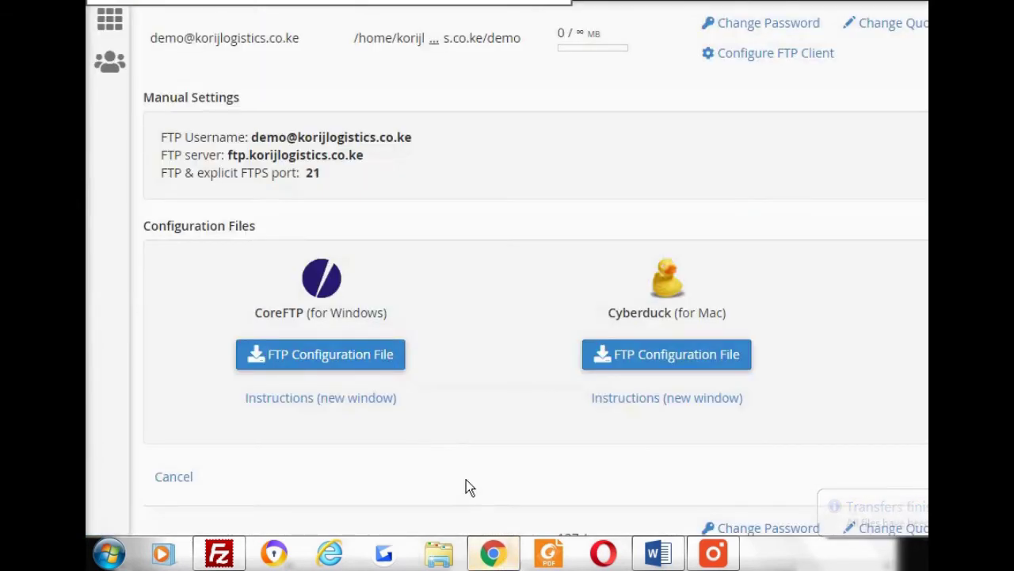
scroll(330, 176, up, 5)
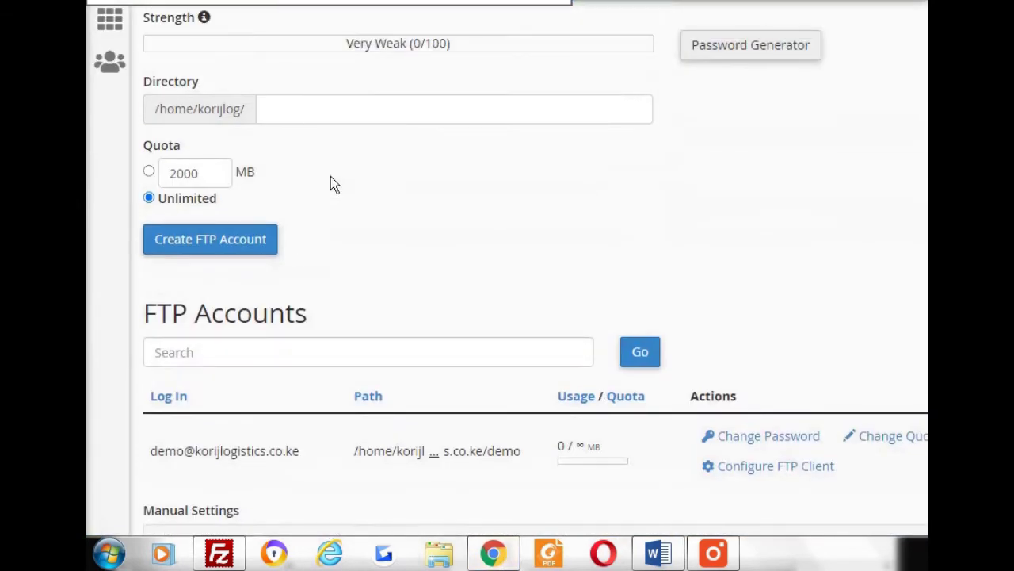
scroll(330, 180, up, 4)
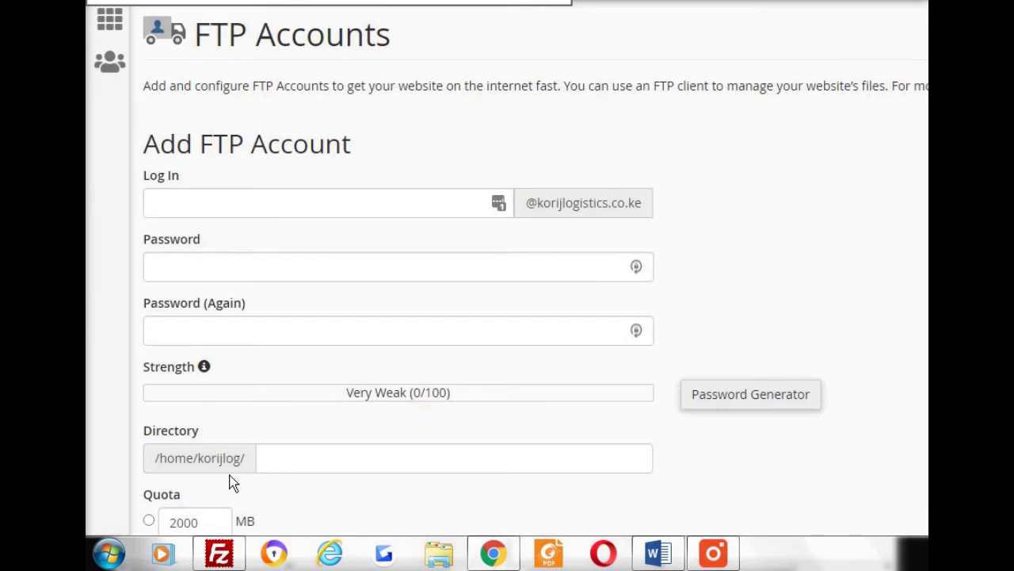
scroll(276, 448, down, 3)
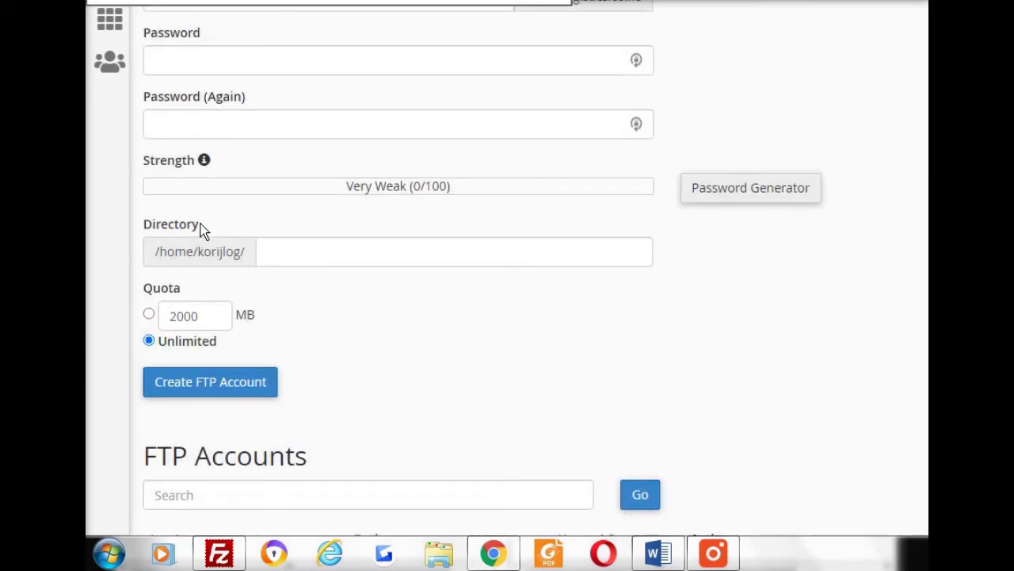
click(294, 255)
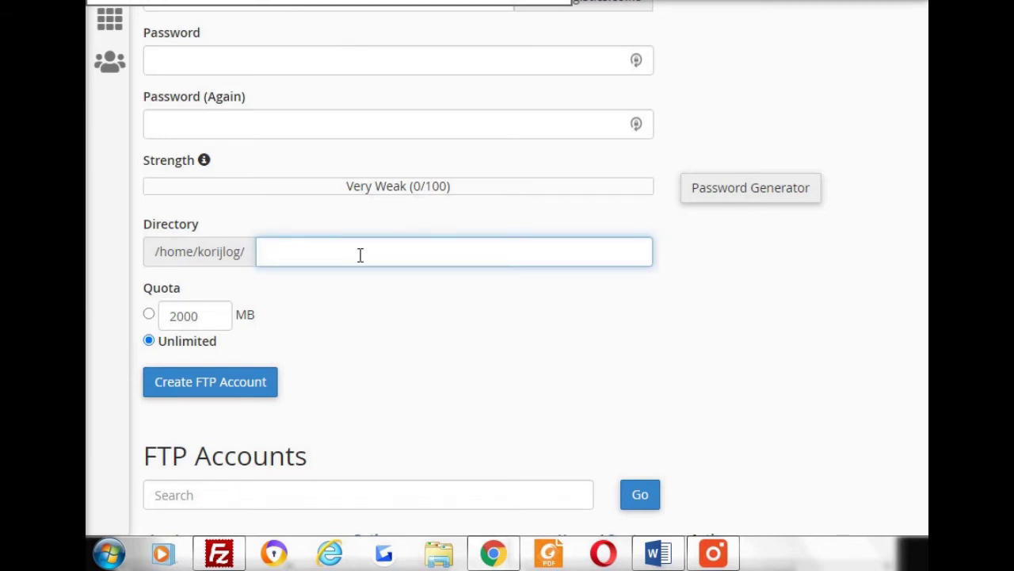
click(412, 307)
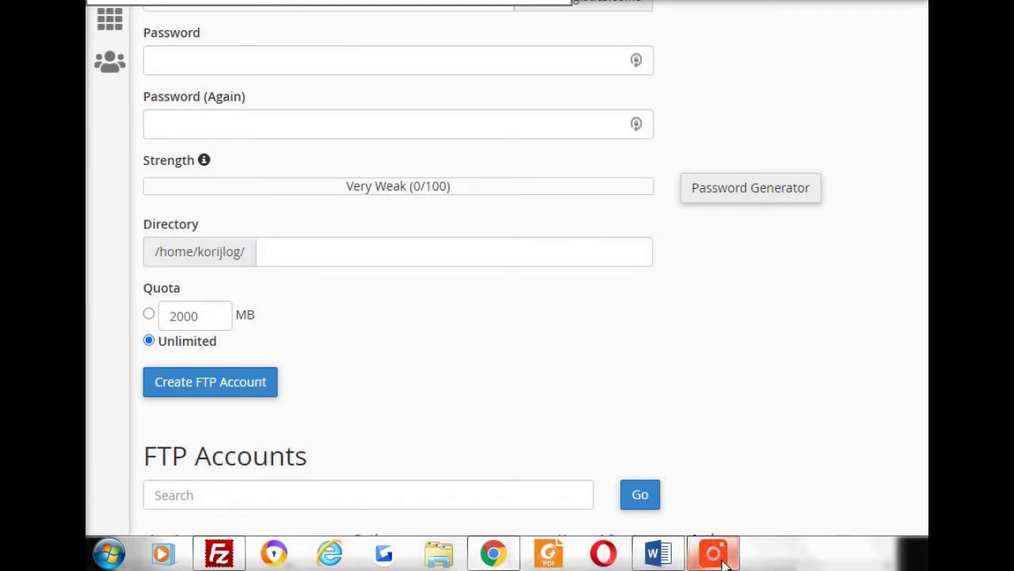
Place FileZilla's taskbar entry beside Chrome's and compare the connected remote directory with the cPanel FTP Accounts page
drag(218, 552, 494, 553)
click(493, 552)
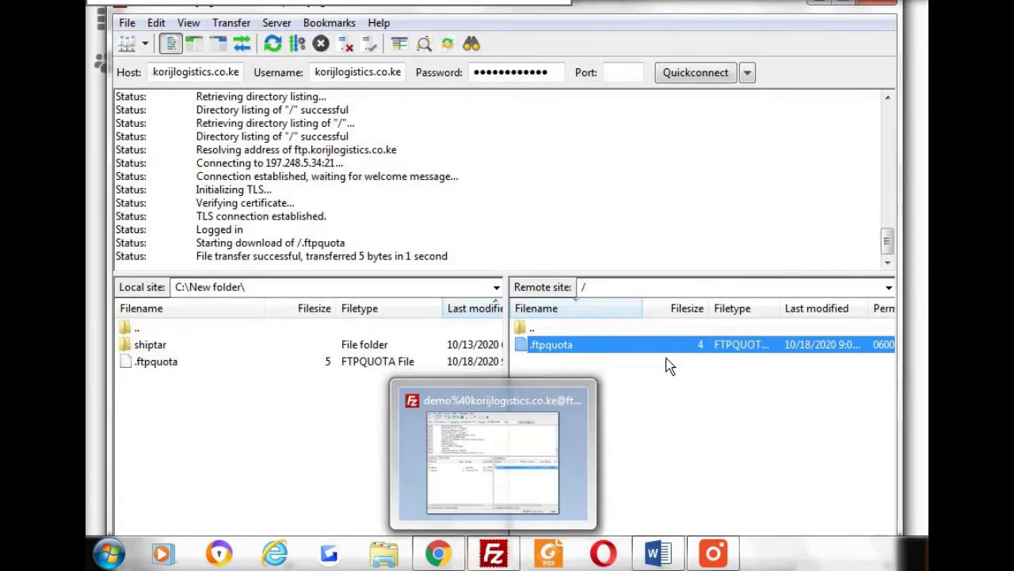
click(456, 555)
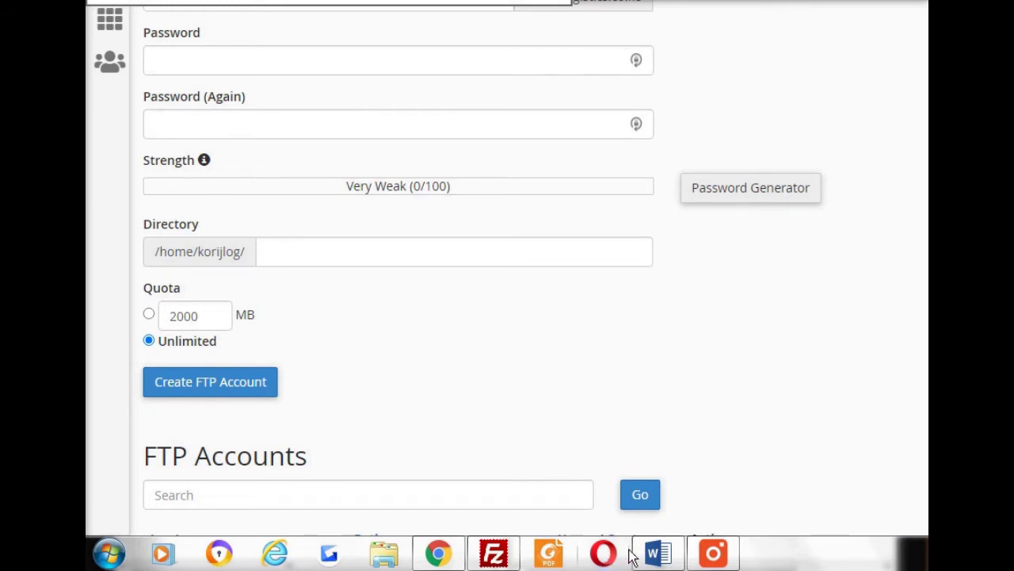
click(495, 555)
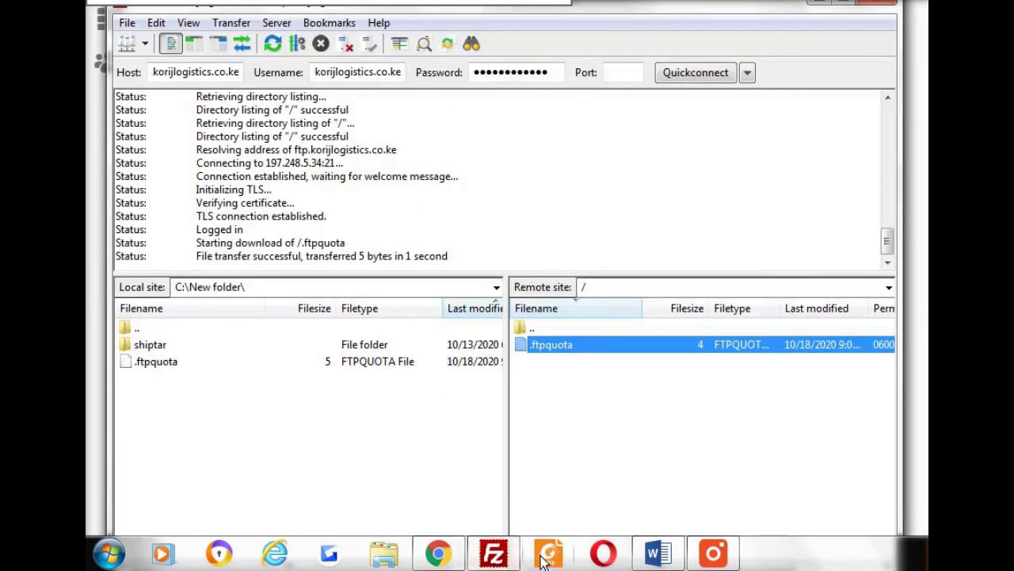
Switch to Chrome and delete the demo FTP account in cPanel together with its home directory
click(438, 554)
scroll(446, 344, down, 5)
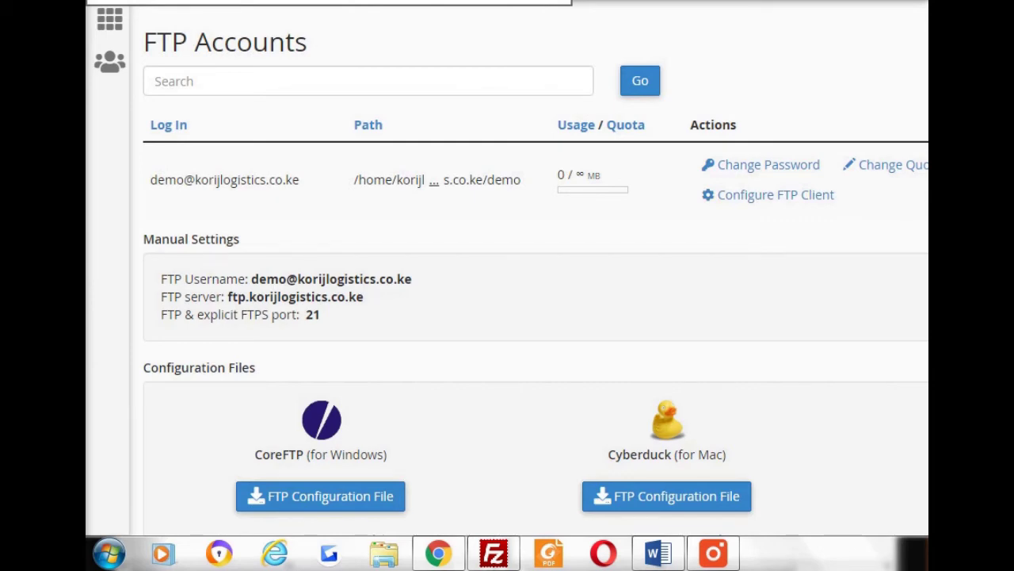
drag(757, 1, 722, 0)
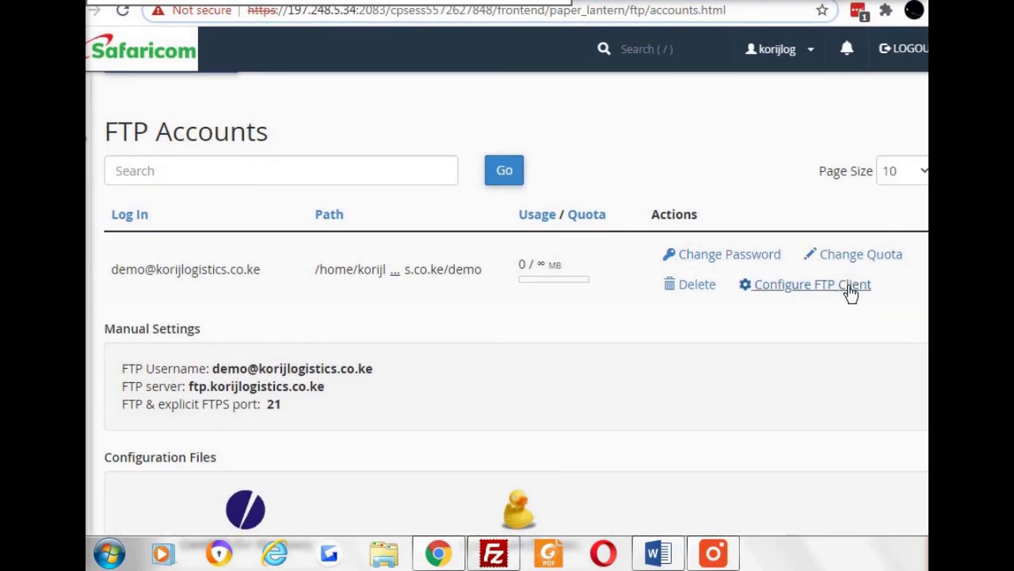
click(692, 287)
click(157, 391)
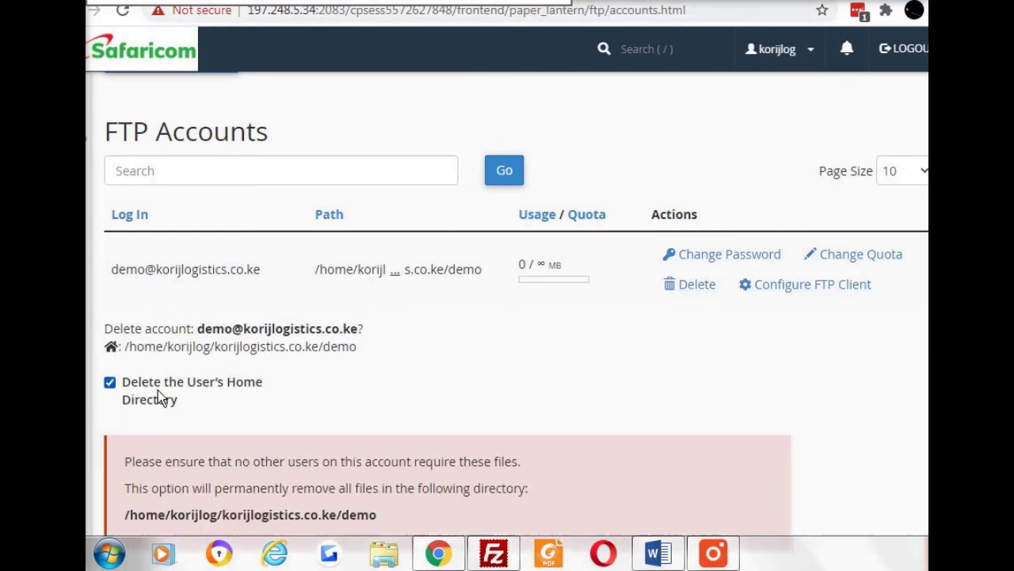
scroll(278, 415, down, 3)
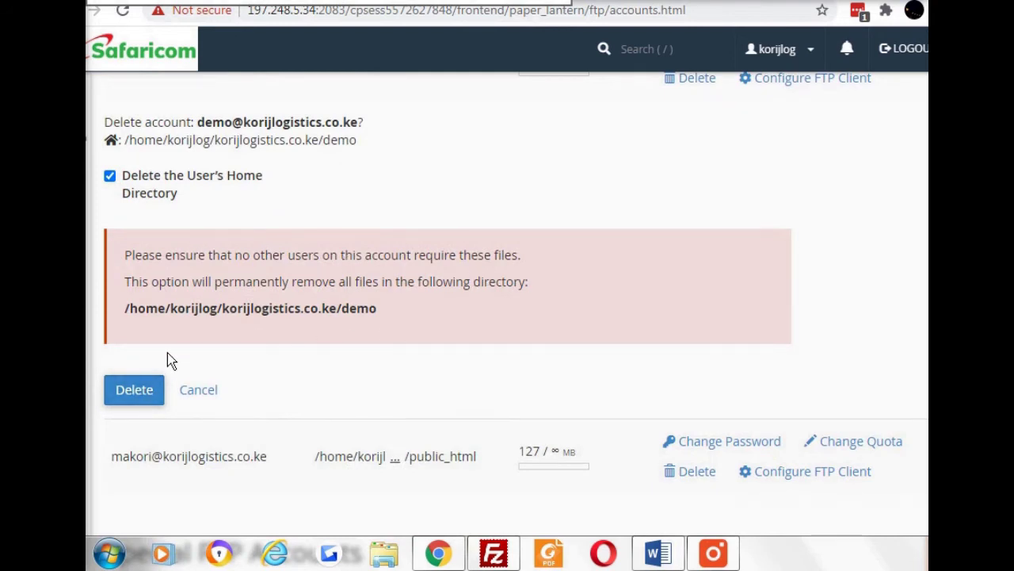
click(151, 393)
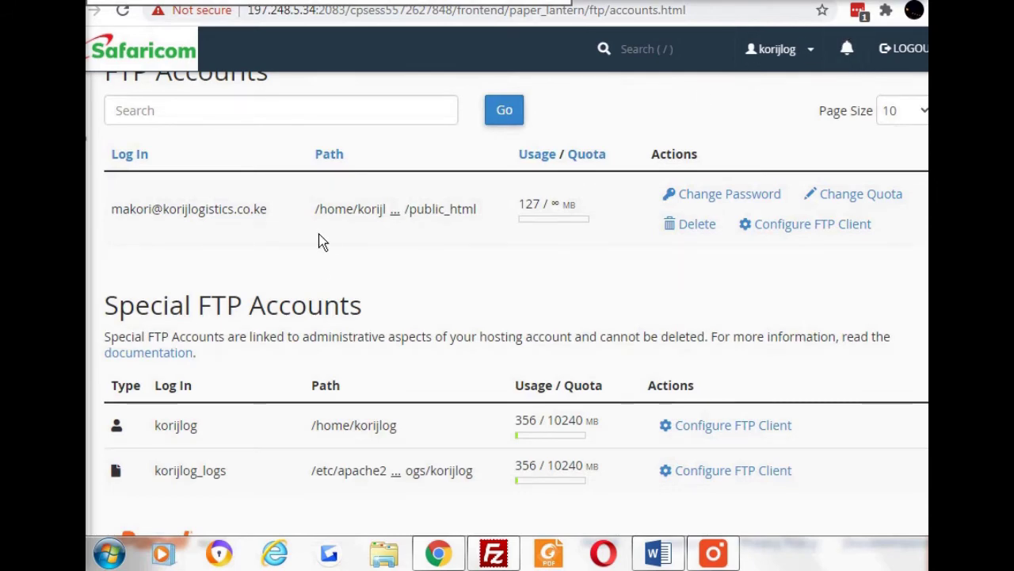
Enter demo as the new FTP account's login, generate a password for it and copy that password
scroll(317, 260, up, 7)
scroll(238, 158, up, 2)
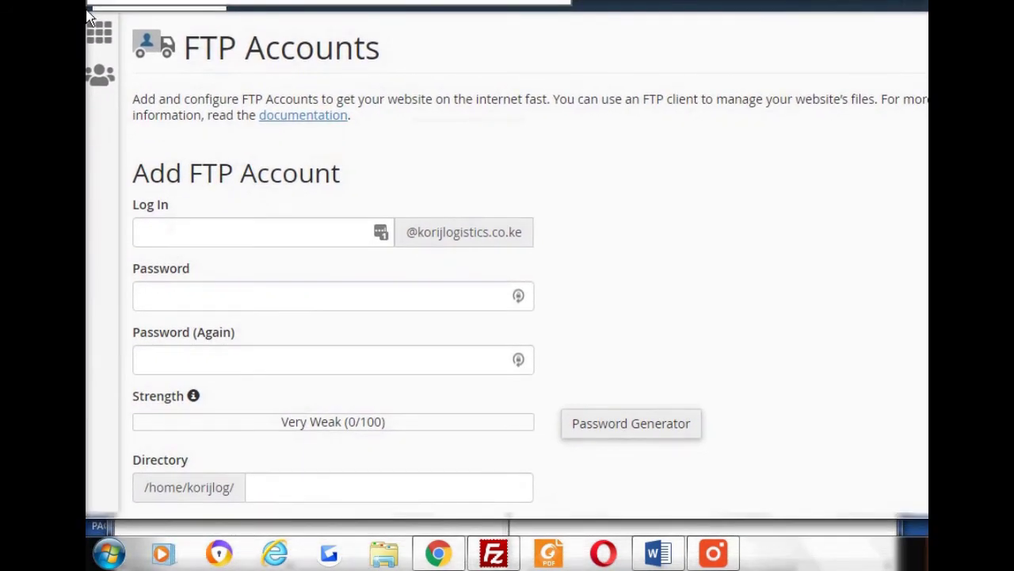
click(249, 209)
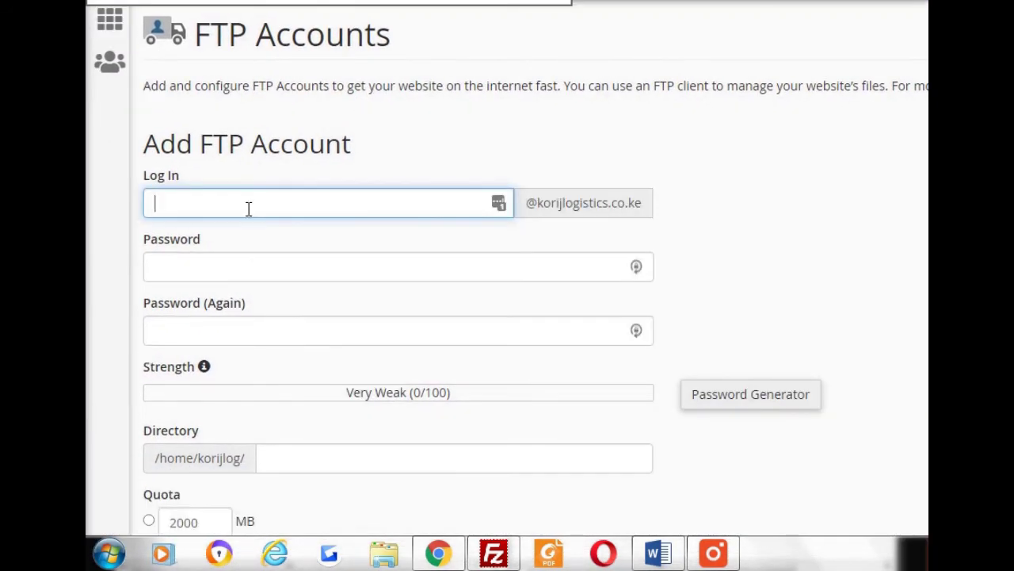
text(demo)
click(701, 393)
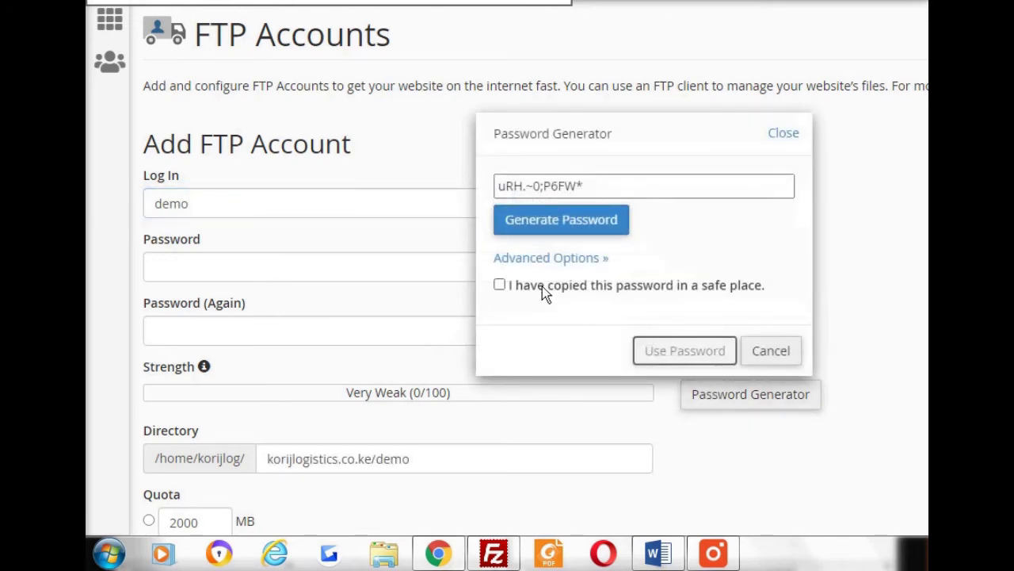
drag(586, 186, 503, 191)
key(ctrl+c)
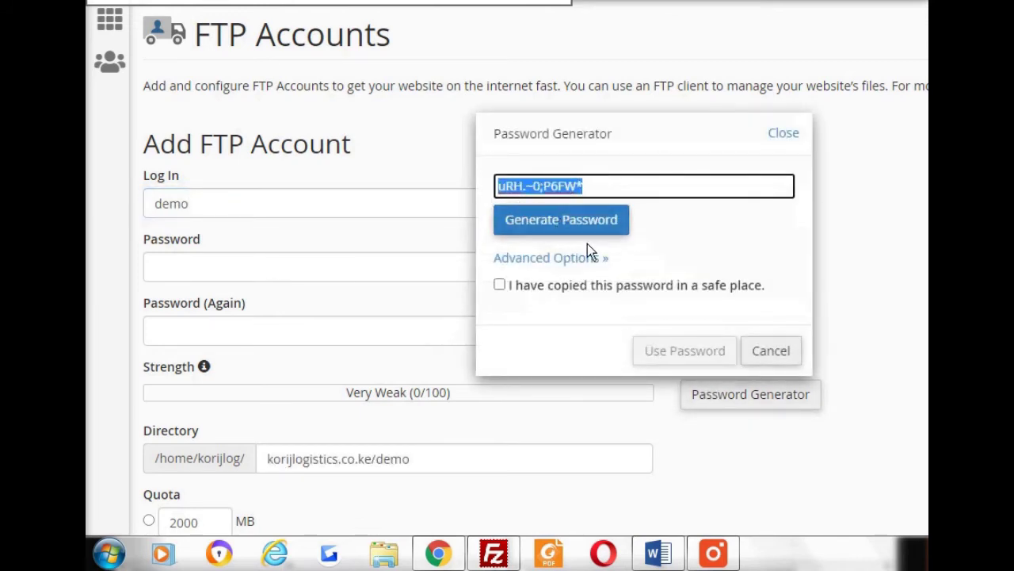
Switch to Word and replace the old password above the FTP details with the newly copied account password
click(658, 553)
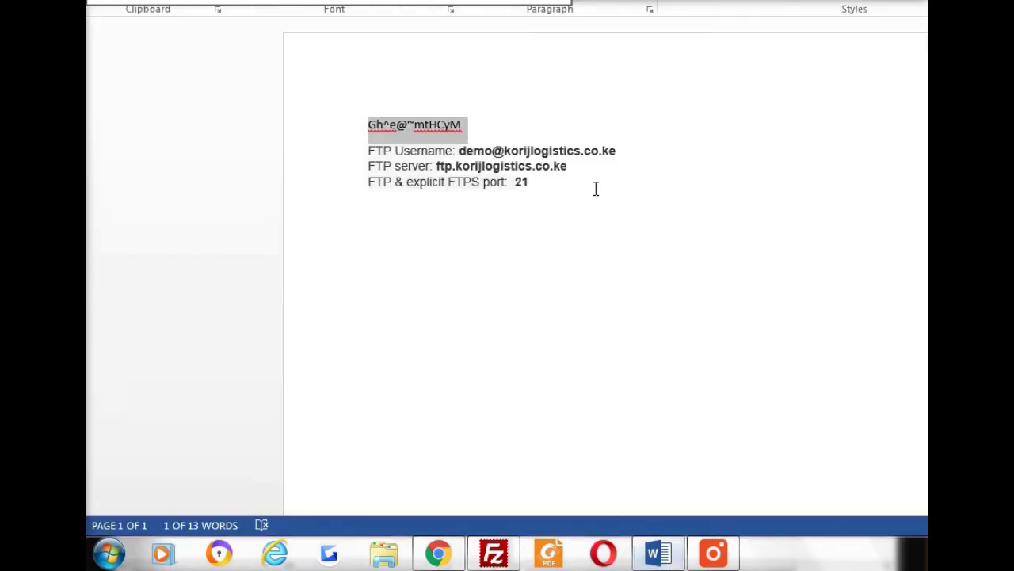
key(Delete)
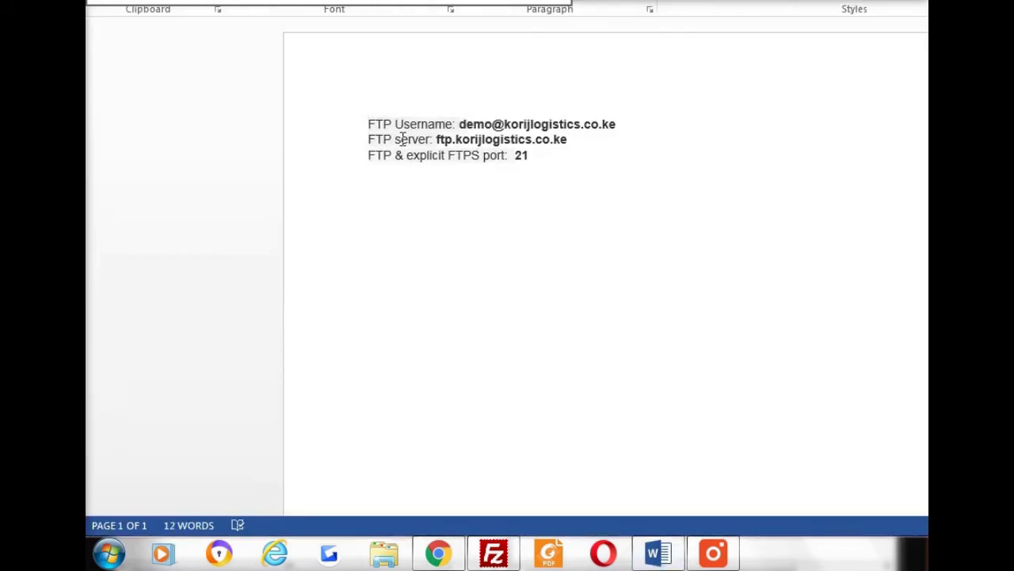
key(Return)
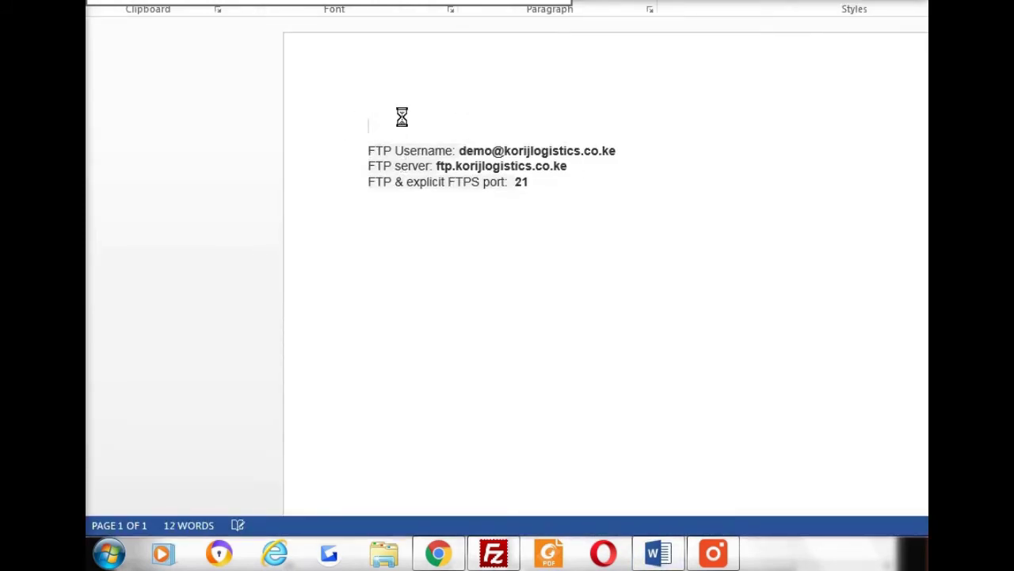
key(ctrl+v)
Return to cPanel in Chrome, confirm the generated password has been copied and use it for the account
click(449, 551)
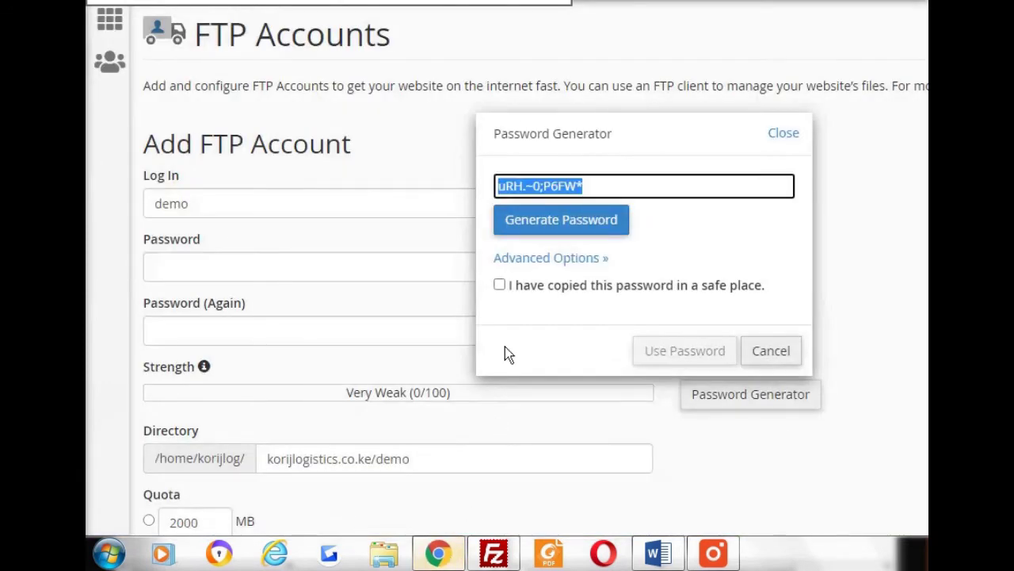
click(547, 287)
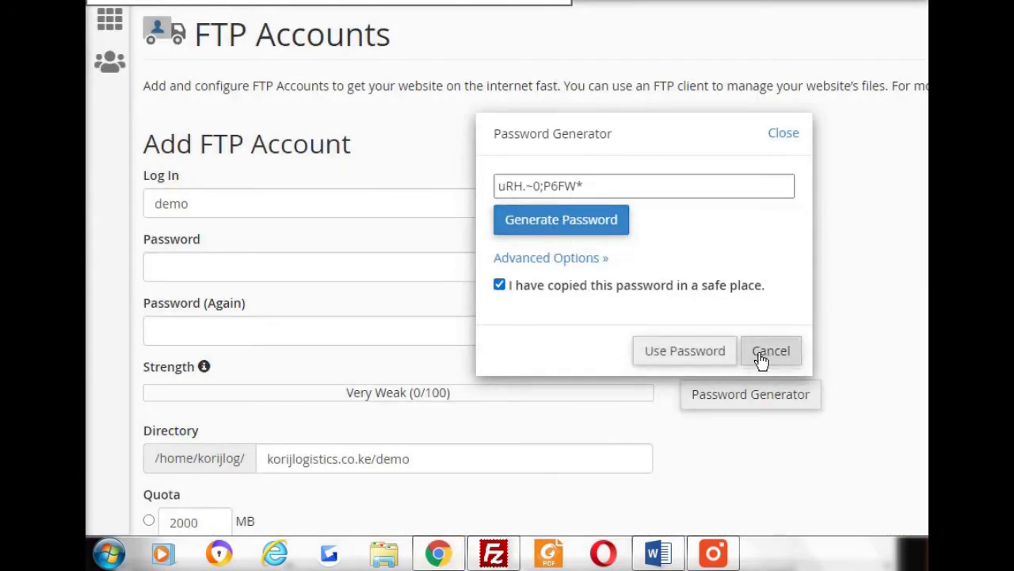
click(693, 353)
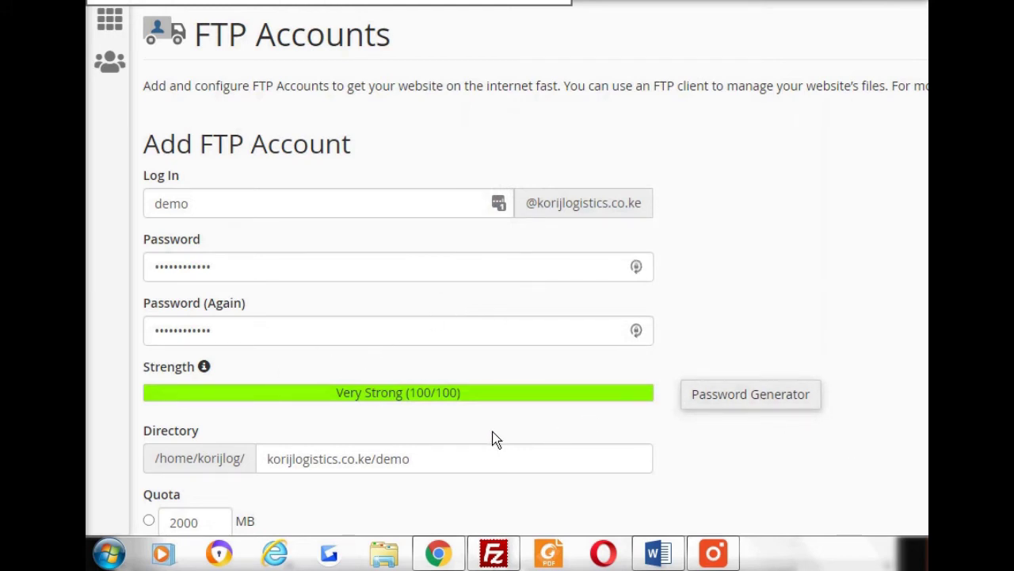
Set the account's directory to public_html and create the FTP account with unlimited quota
scroll(429, 297, down, 3)
drag(429, 251, 199, 252)
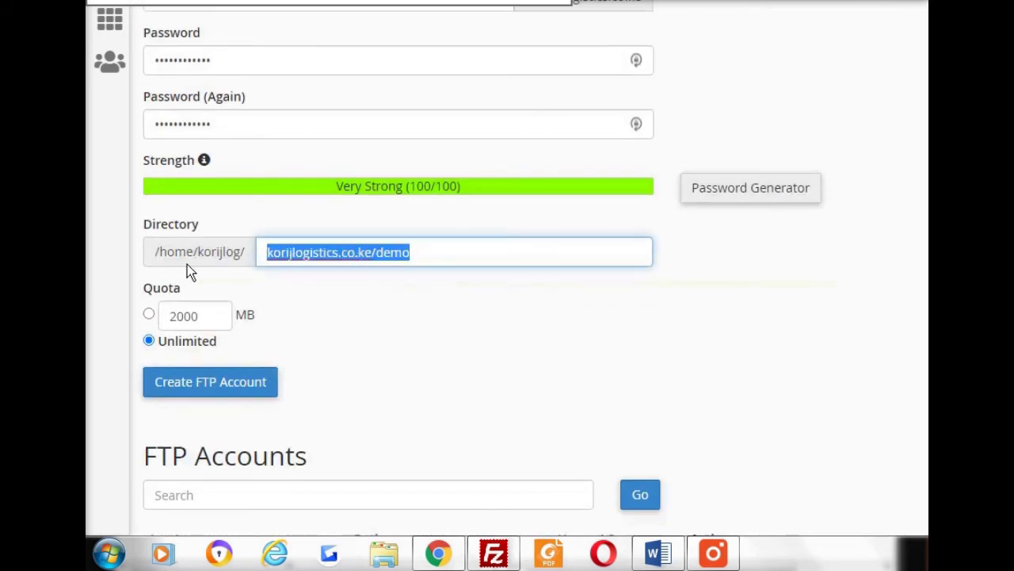
key(BackSpace)
text(pu)
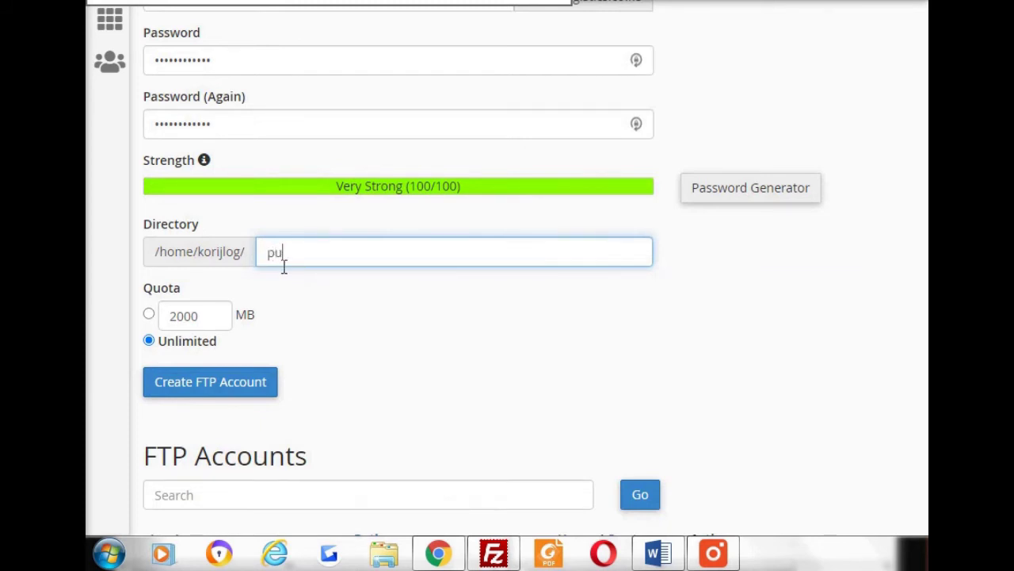
click(264, 278)
click(199, 388)
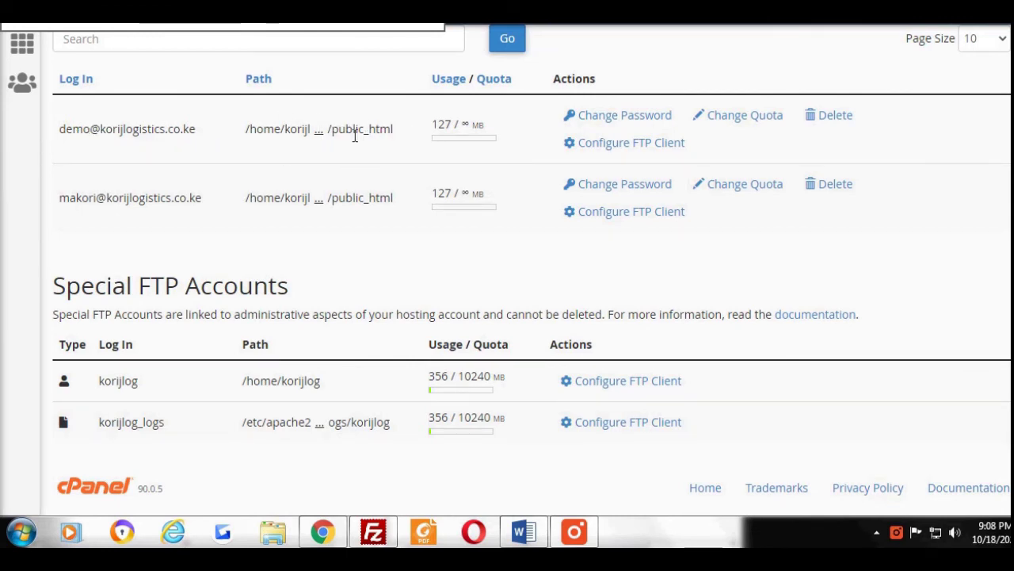
Show the demo account's FTP client configuration and review the username, server and port under Manual Settings
click(643, 145)
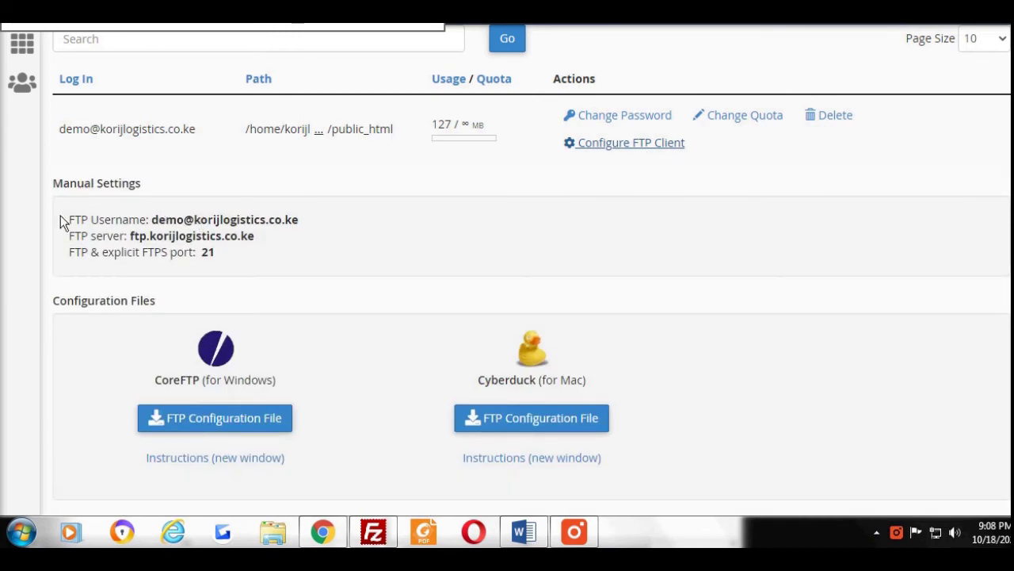
drag(334, 247, 115, 220)
click(133, 228)
double_click(136, 235)
click(224, 219)
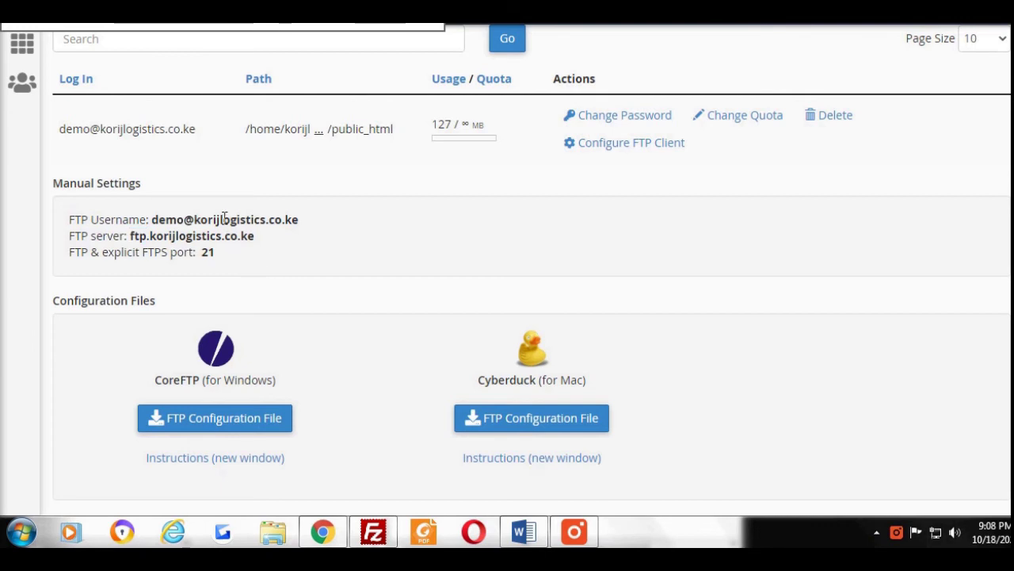
Switch to FileZilla and clear the old host, username and password from the connection fields
click(373, 531)
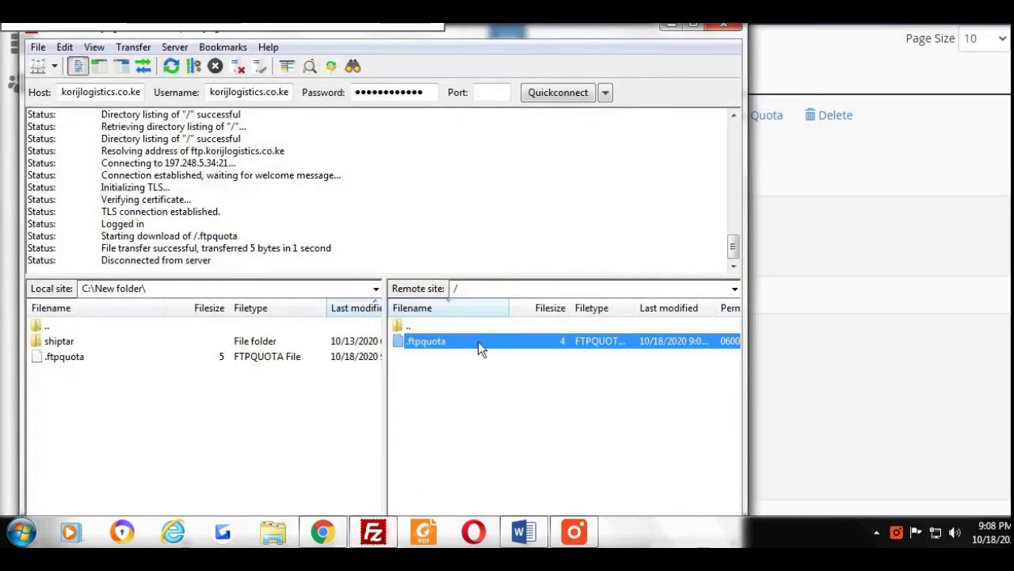
double_click(119, 92)
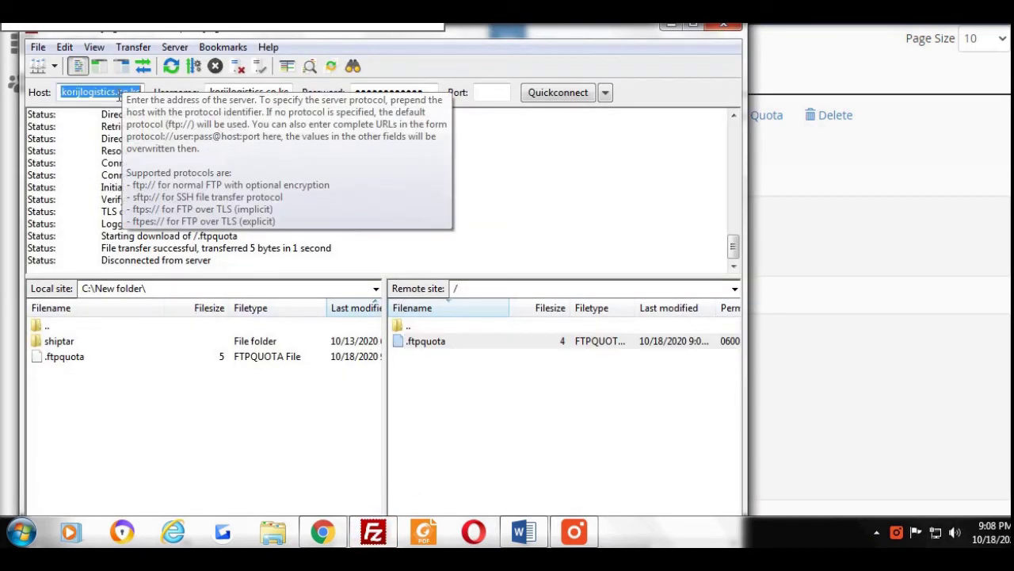
key(Delete)
key(Tab)
key(Delete)
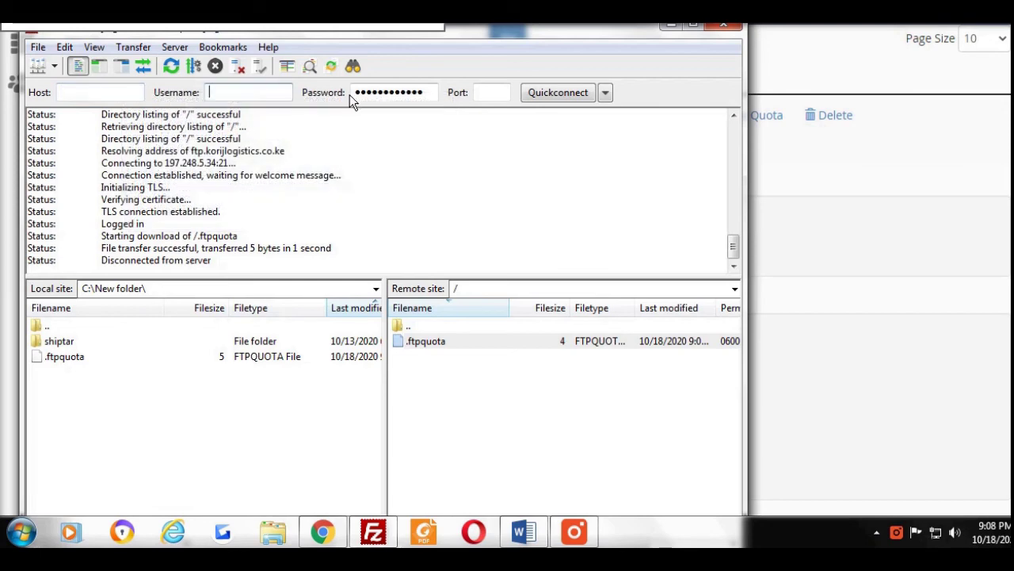
key(Tab)
key(Delete)
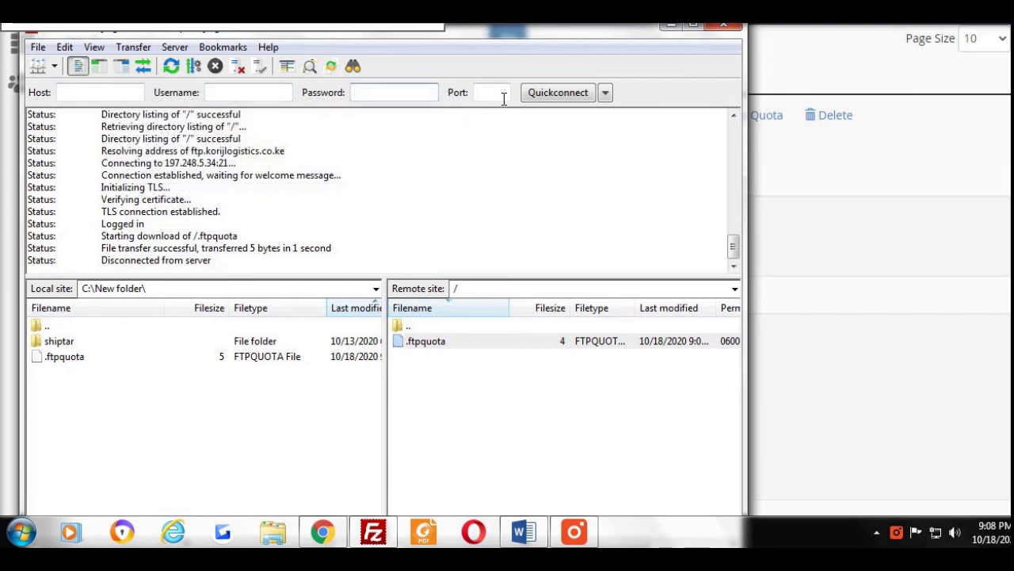
Copy the FTP server address ftp.korijlogistics.co.ke from cPanel in Chrome and enter it as FileZilla's host
click(392, 529)
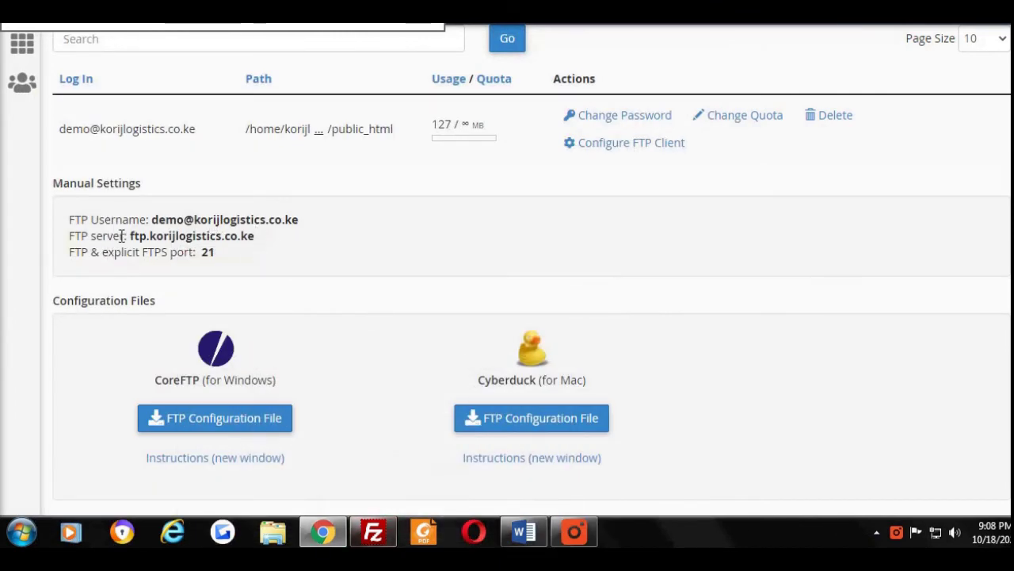
drag(122, 236, 254, 235)
key(ctrl+c)
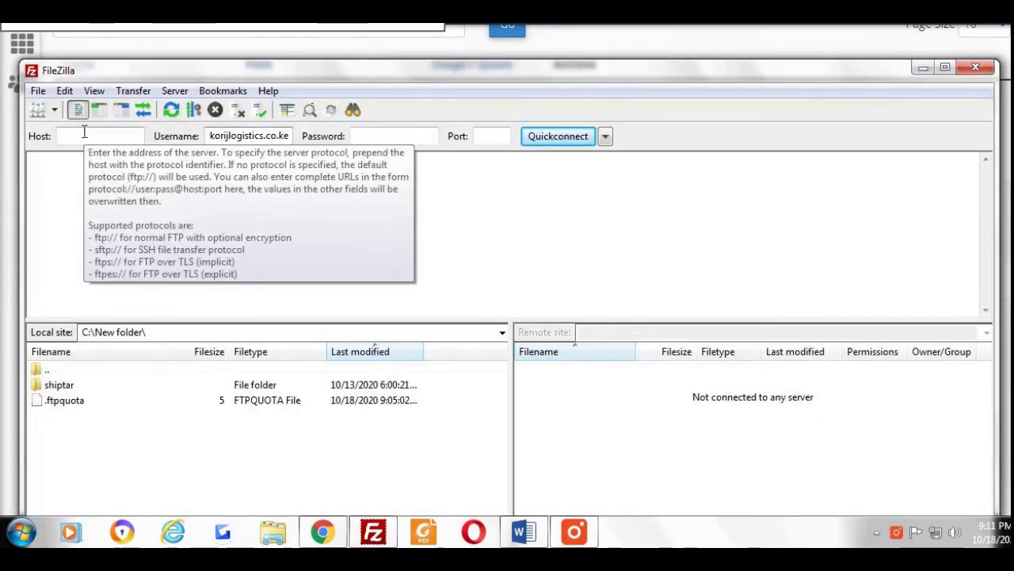
click(87, 135)
key(ctrl+v)
Copy the account password from the Word document and paste it into FileZilla's Password field
click(368, 139)
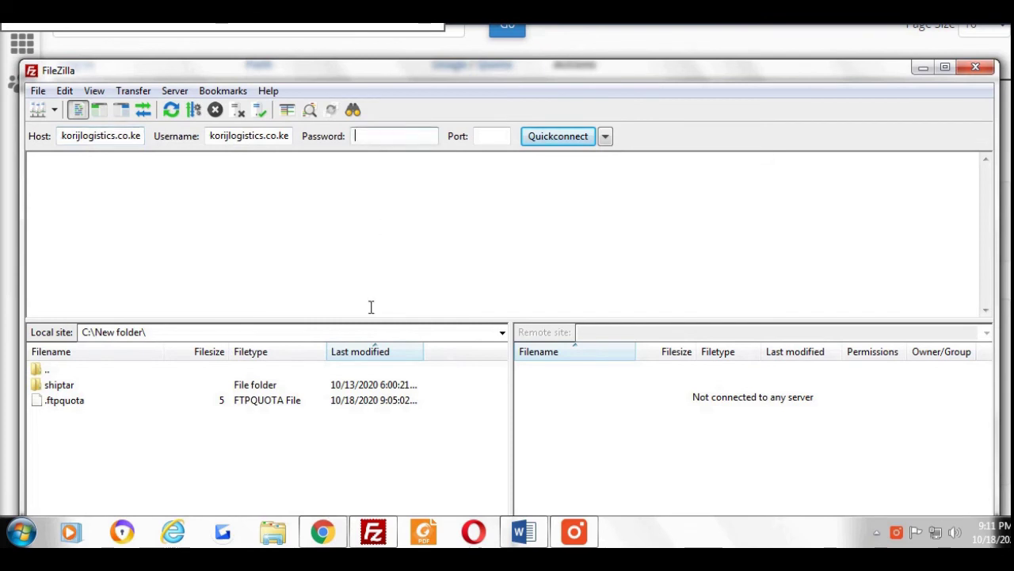
click(523, 531)
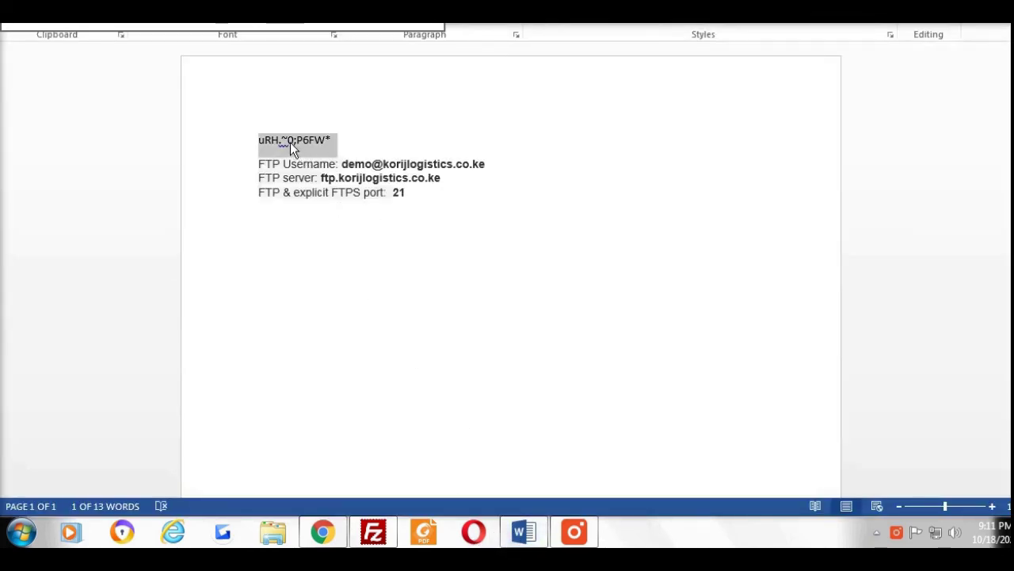
right_click(315, 143)
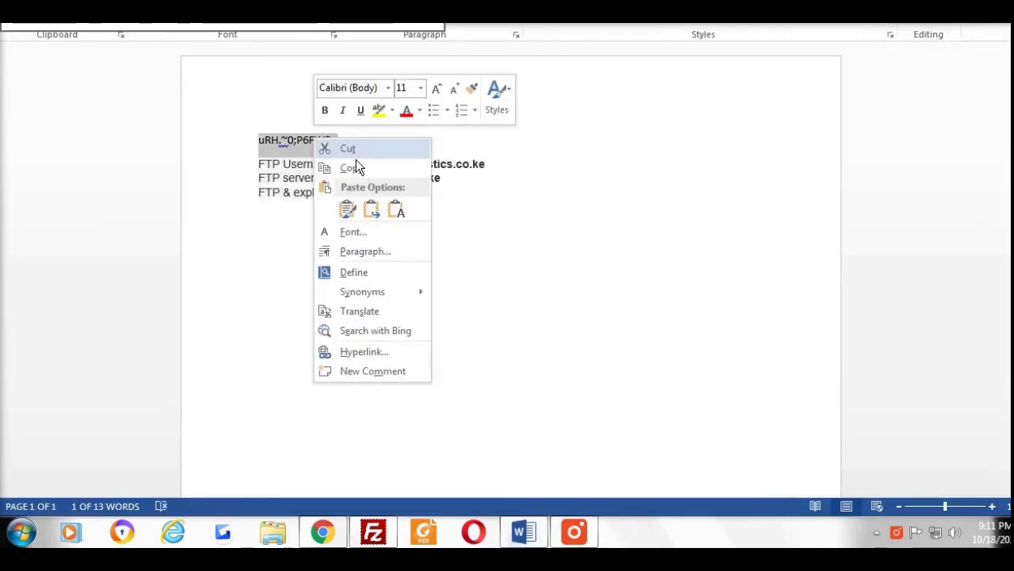
click(362, 166)
click(333, 539)
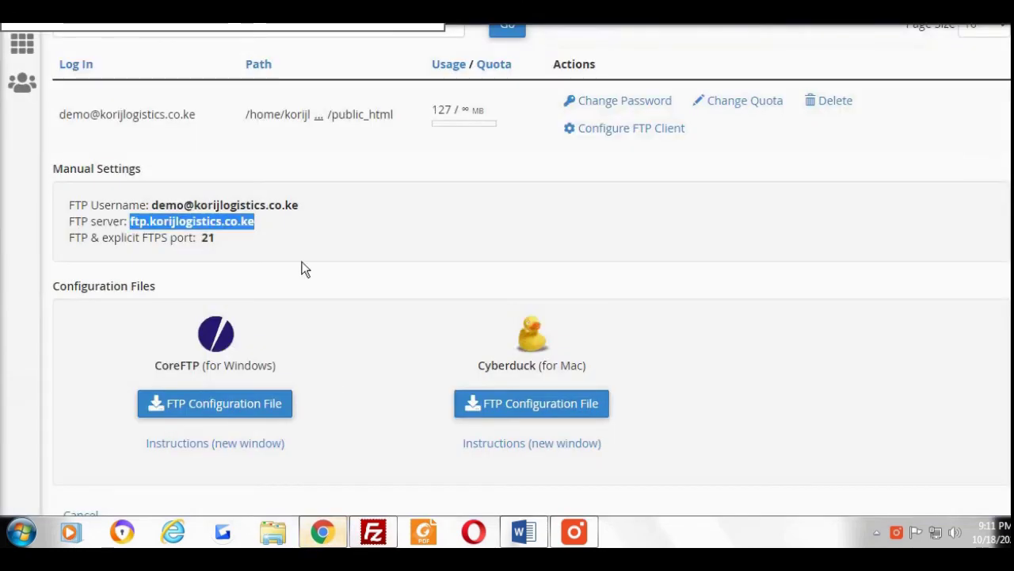
click(374, 531)
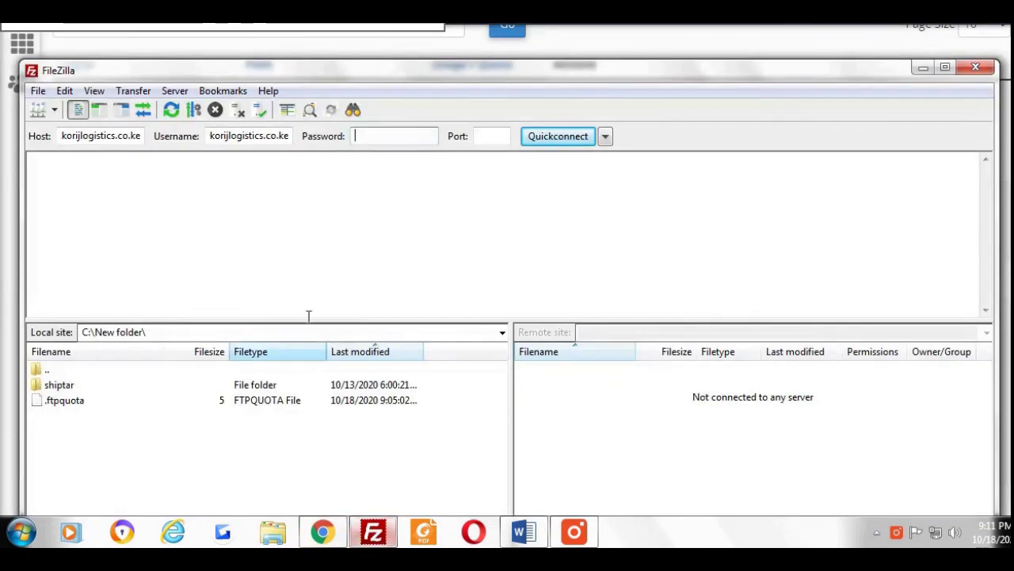
key(ctrl+v)
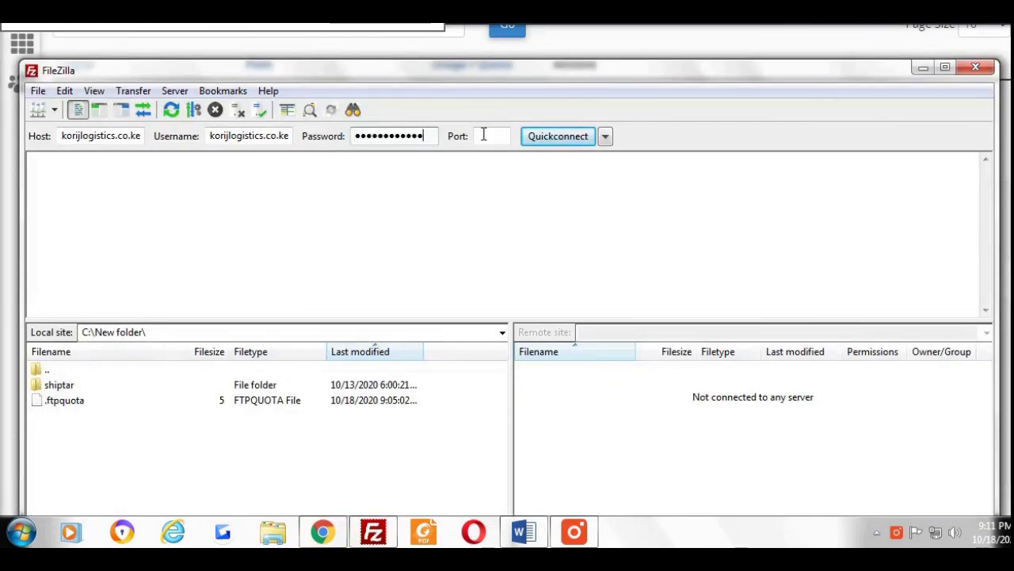
Set the port to 21 and connect to the FTP server
click(490, 135)
text(21)
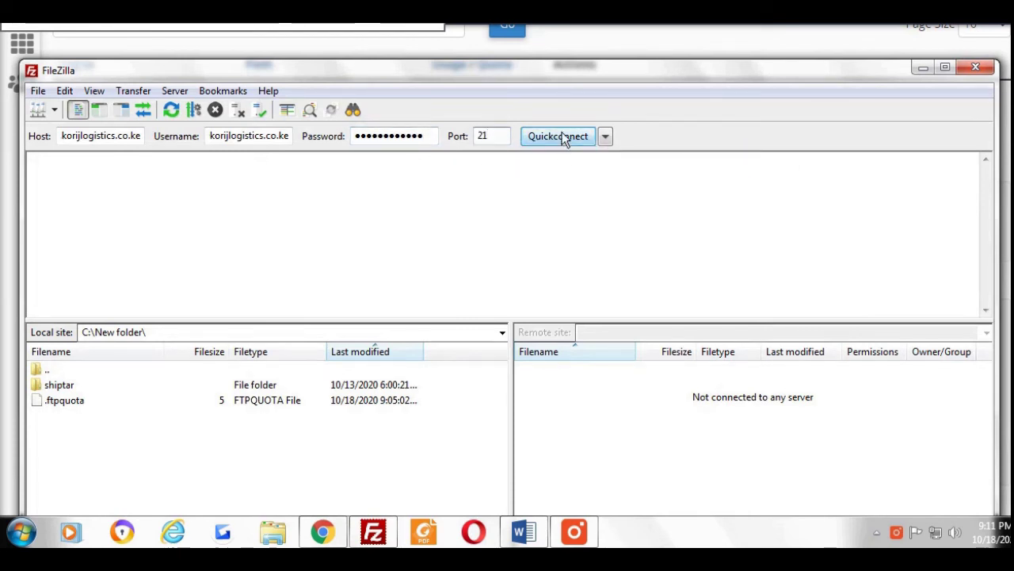
click(561, 135)
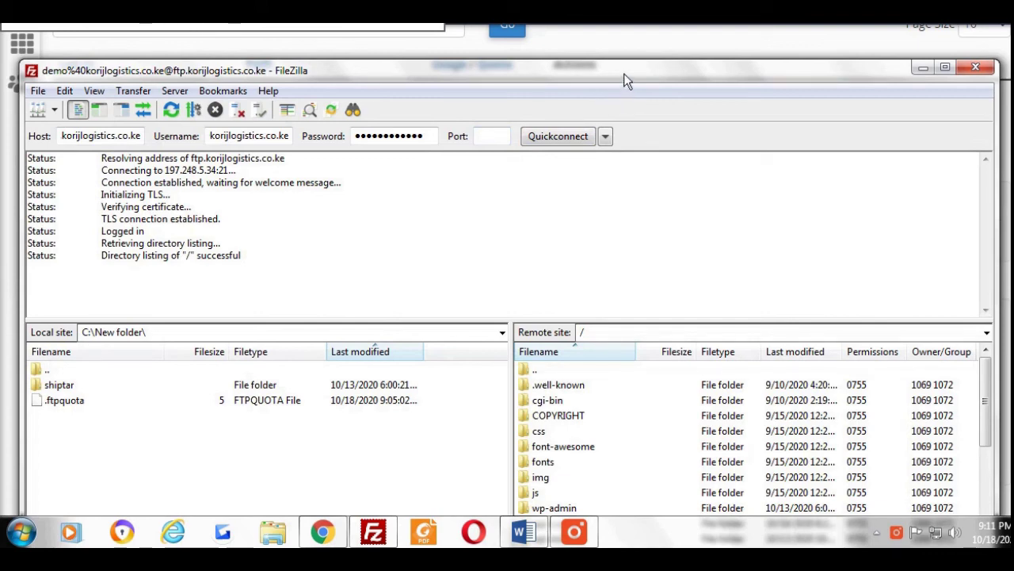
Examine the remote site's root files, open the wp-content folder and select its plugins folder
mouse_move(623, 73)
mouse_down()
mouse_move(607, 63)
mouse_move(623, 48)
mouse_move(627, 58)
mouse_up()
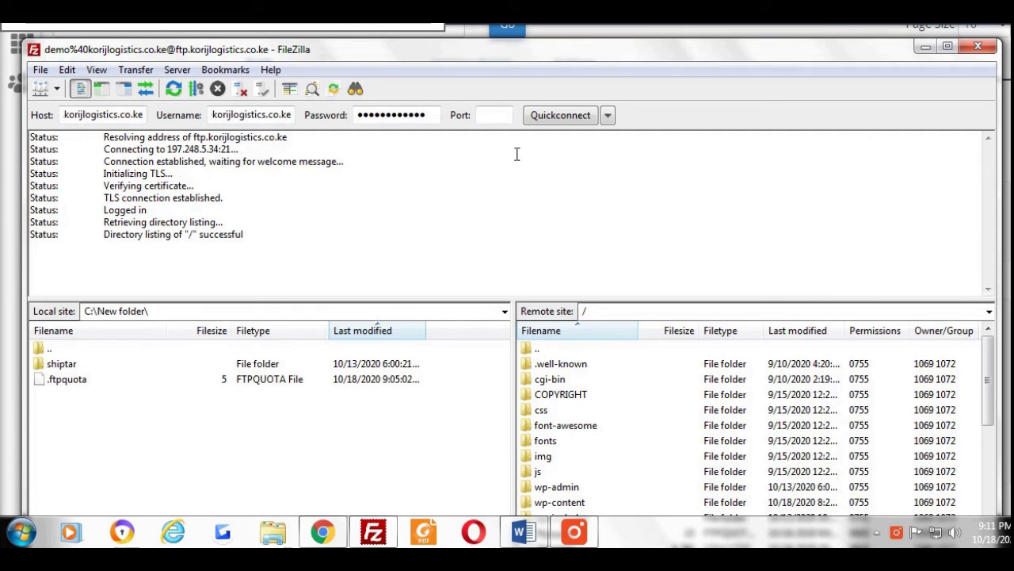
drag(502, 50, 503, 36)
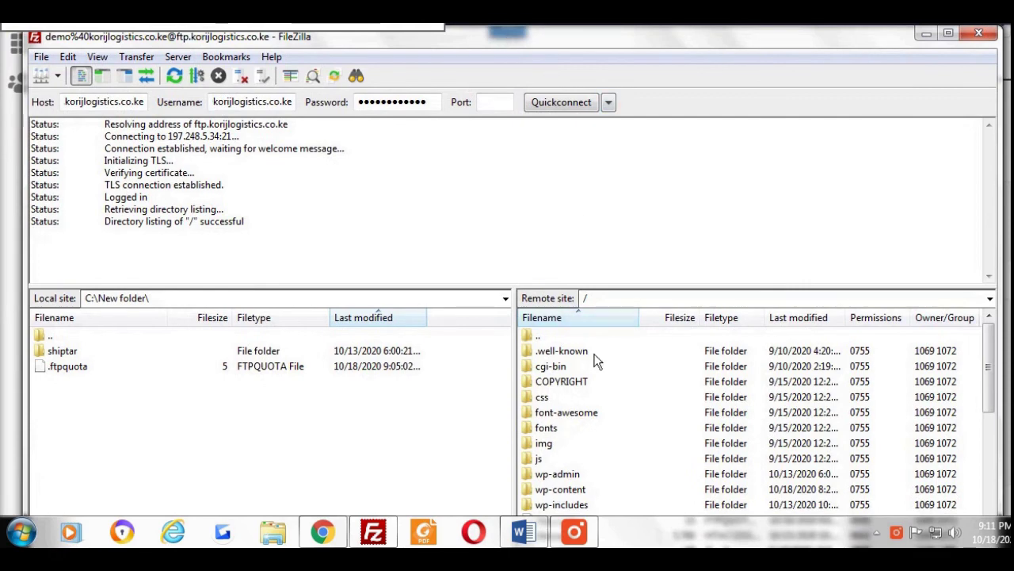
scroll(586, 448, down, 5)
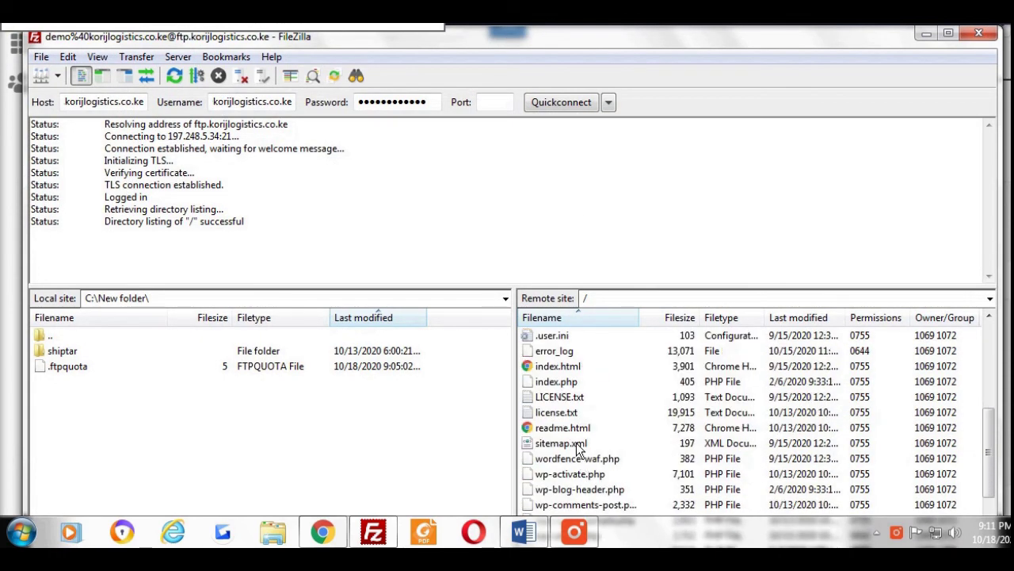
scroll(579, 401, up, 2)
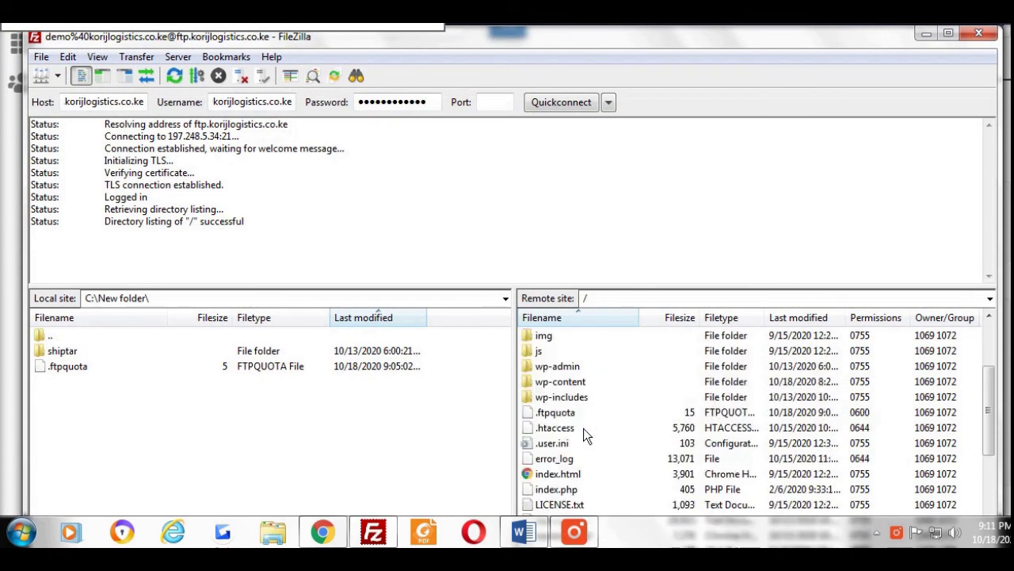
double_click(575, 383)
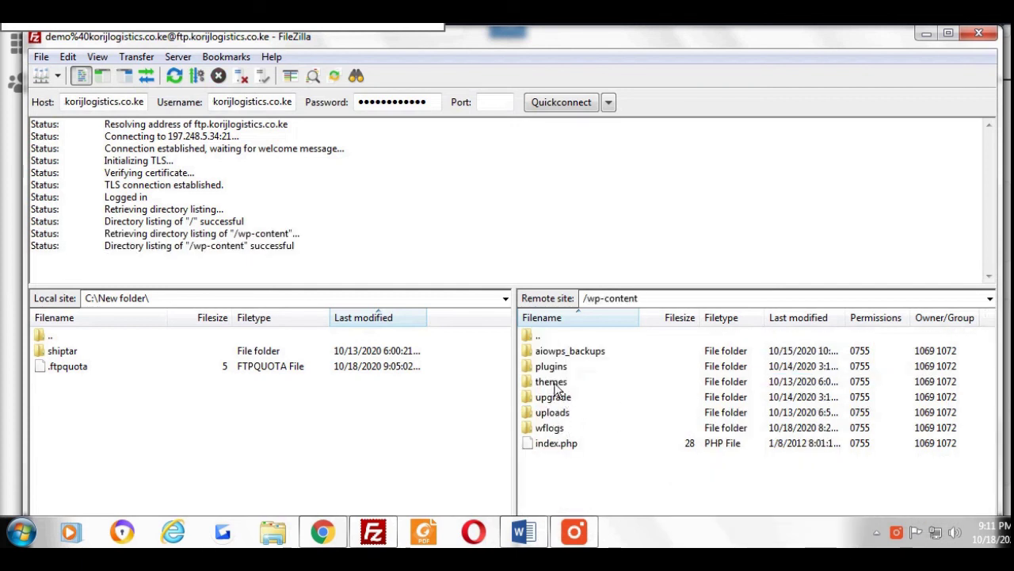
click(562, 367)
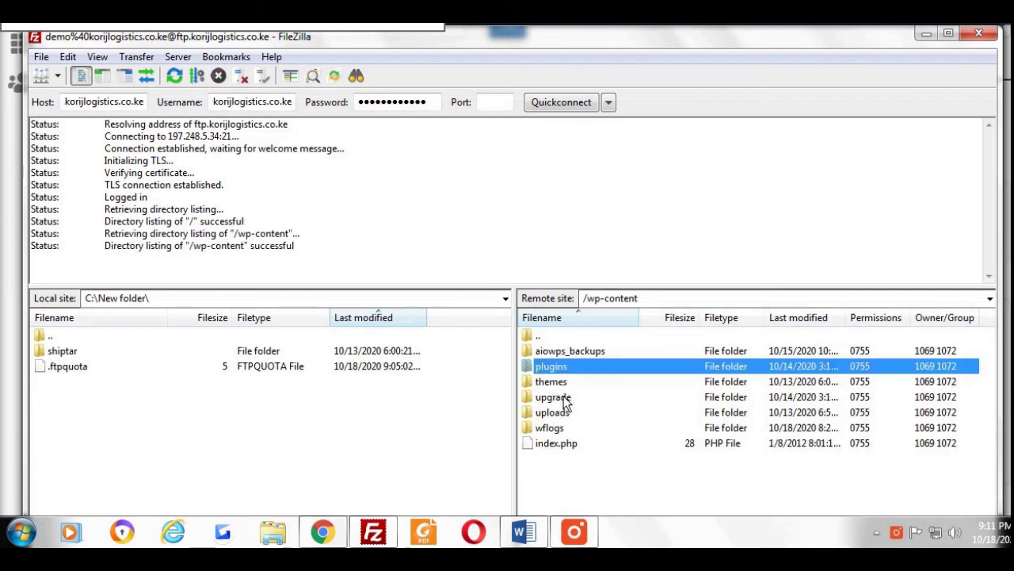
Examine the remote wp-content entries from the themes, upgrade, uploads and wflogs folders through index.php
click(558, 386)
click(564, 399)
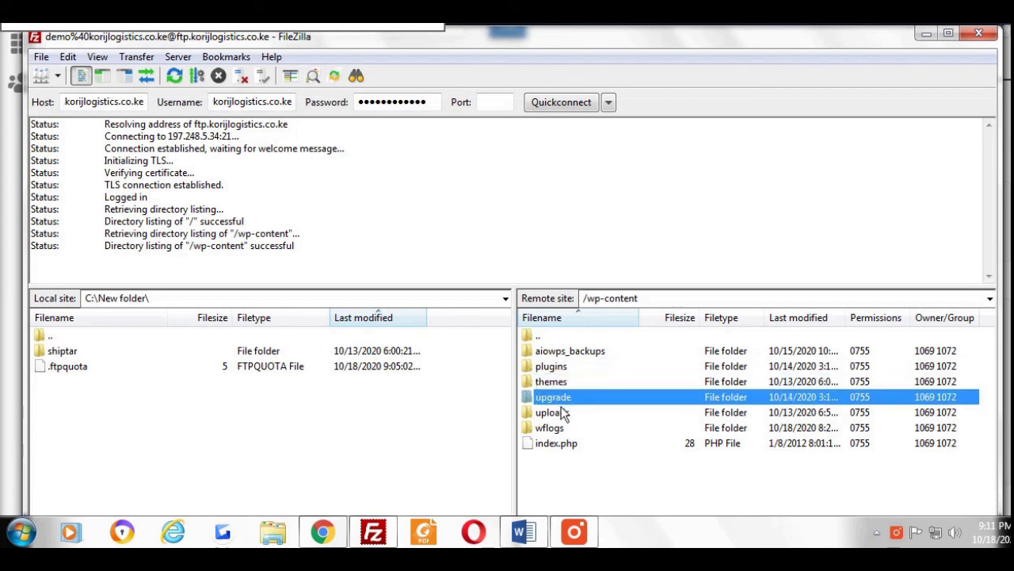
click(562, 413)
click(559, 429)
click(539, 445)
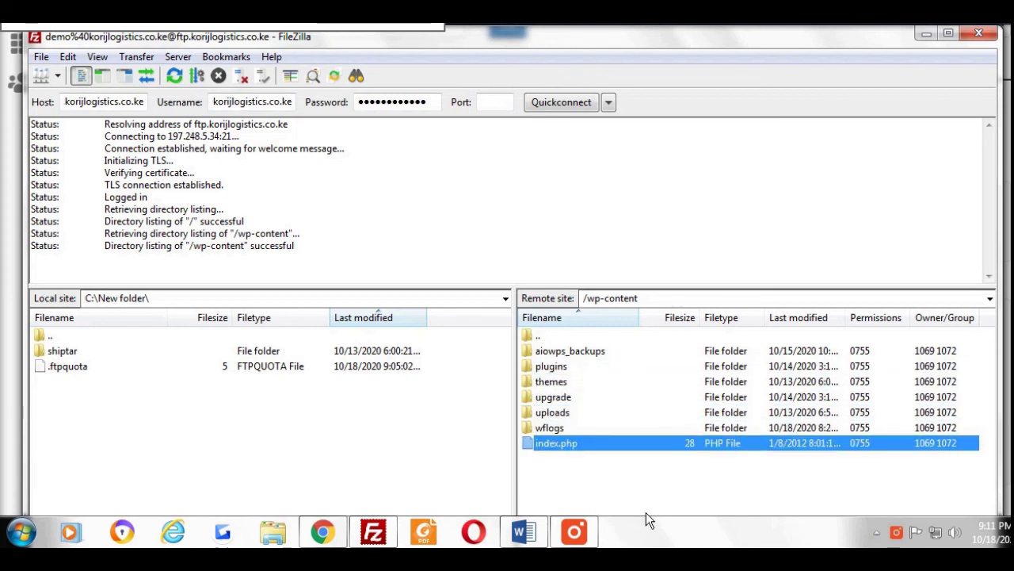
click(632, 459)
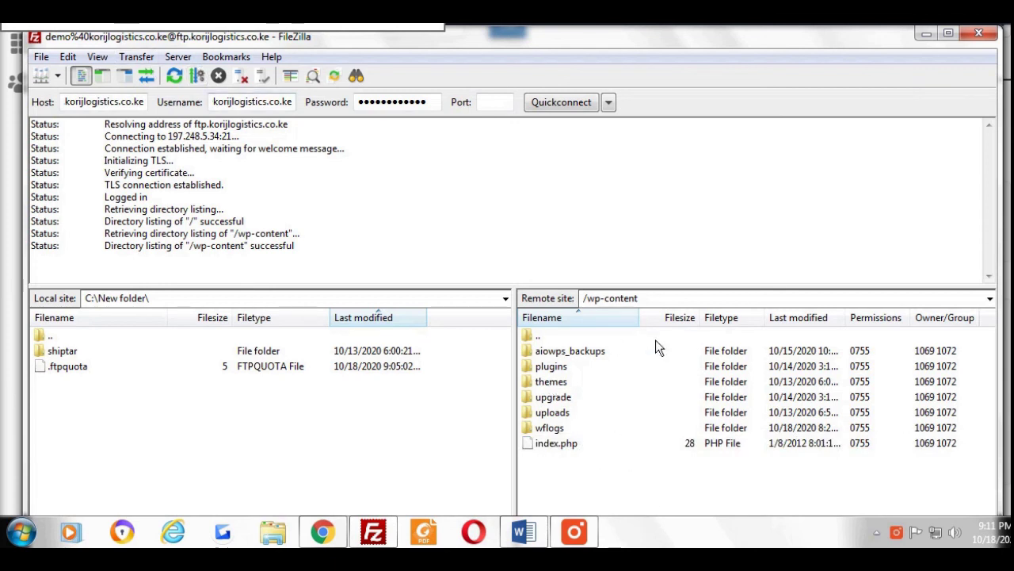
Open the remote themes folder inside wp-content and check the shiptar folder on the local site
click(566, 396)
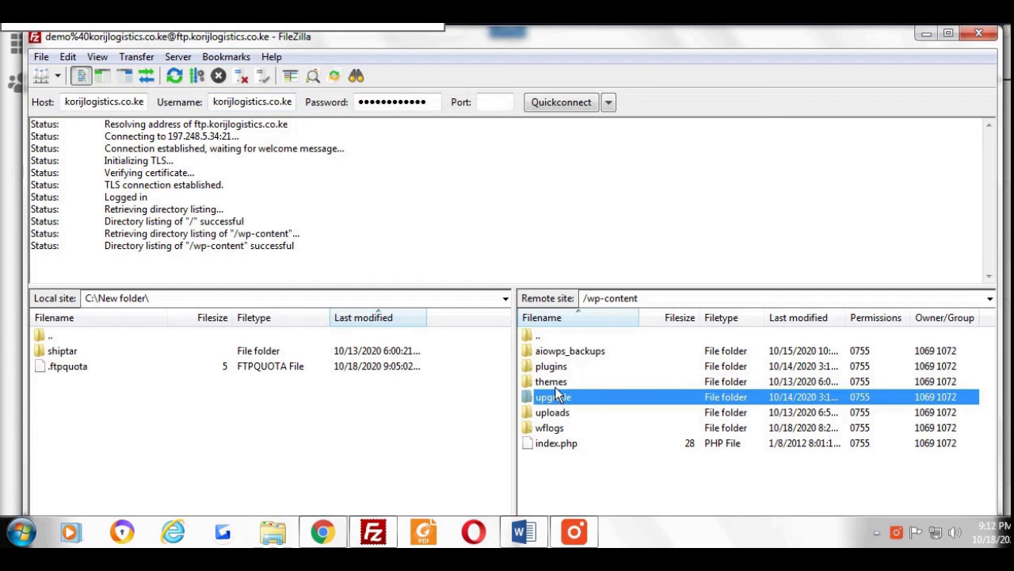
click(558, 383)
double_click(557, 384)
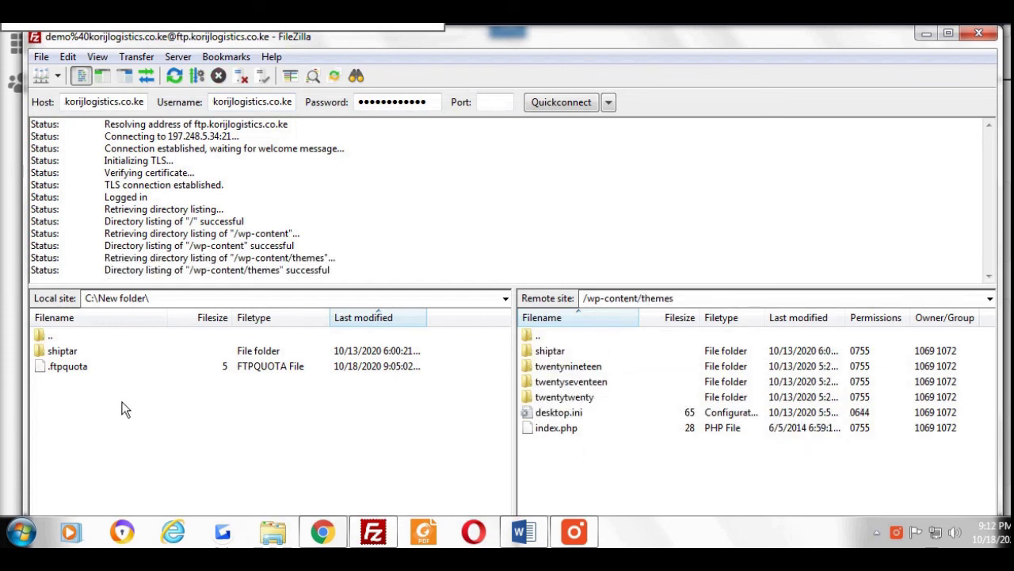
click(116, 351)
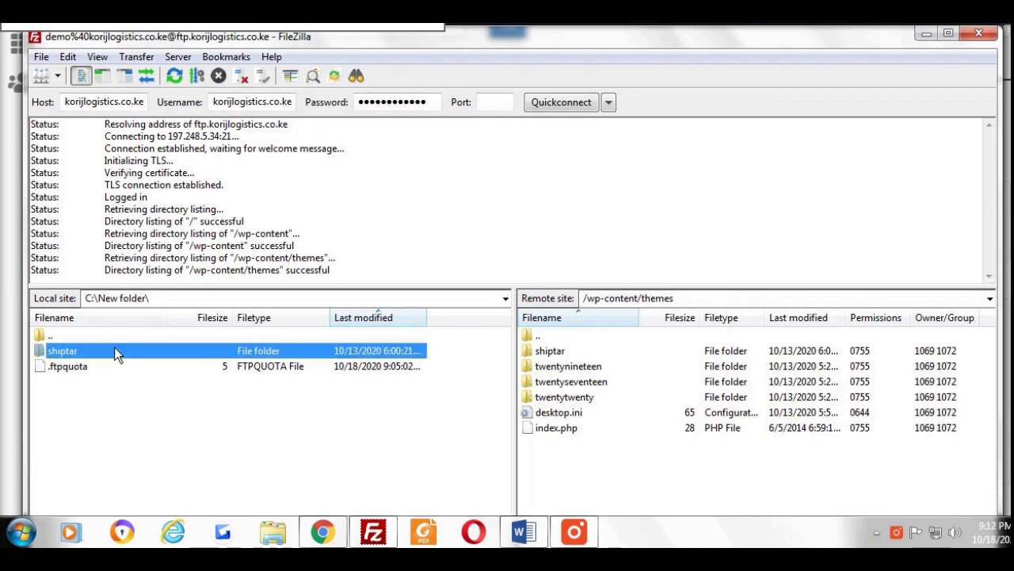
click(174, 438)
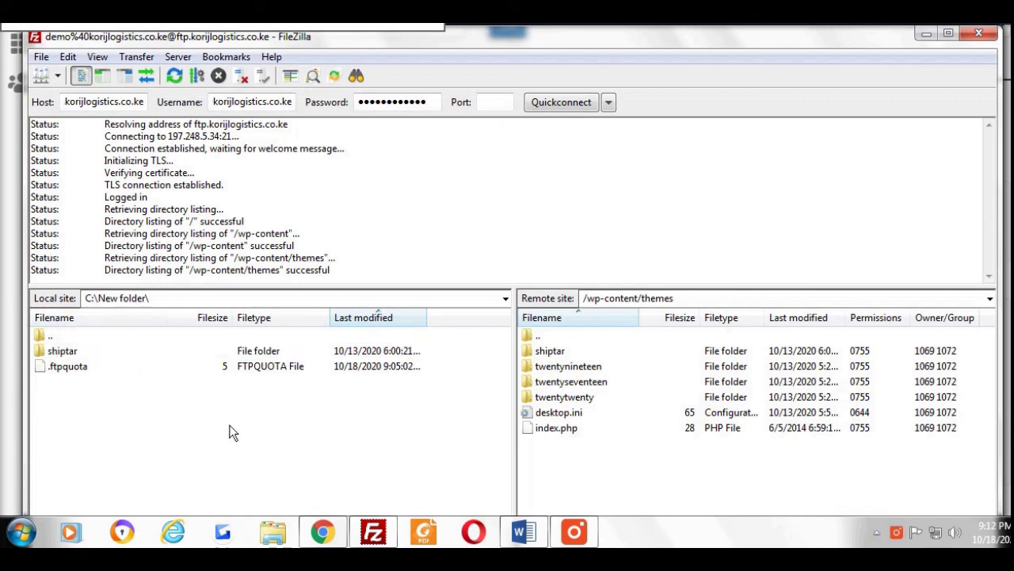